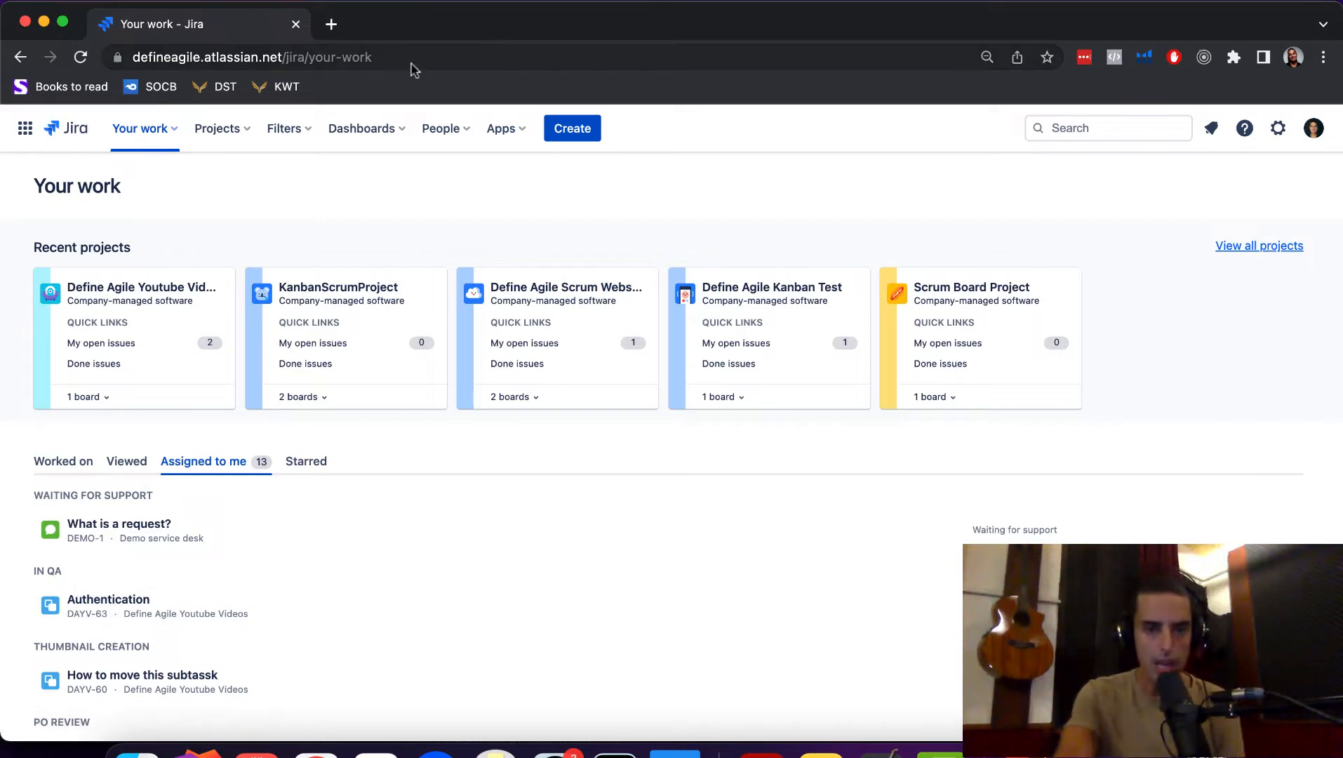
# - Search the Jira app marketplace for 'slack' from Apps > Explore more apps
pyautogui.click(506, 130)
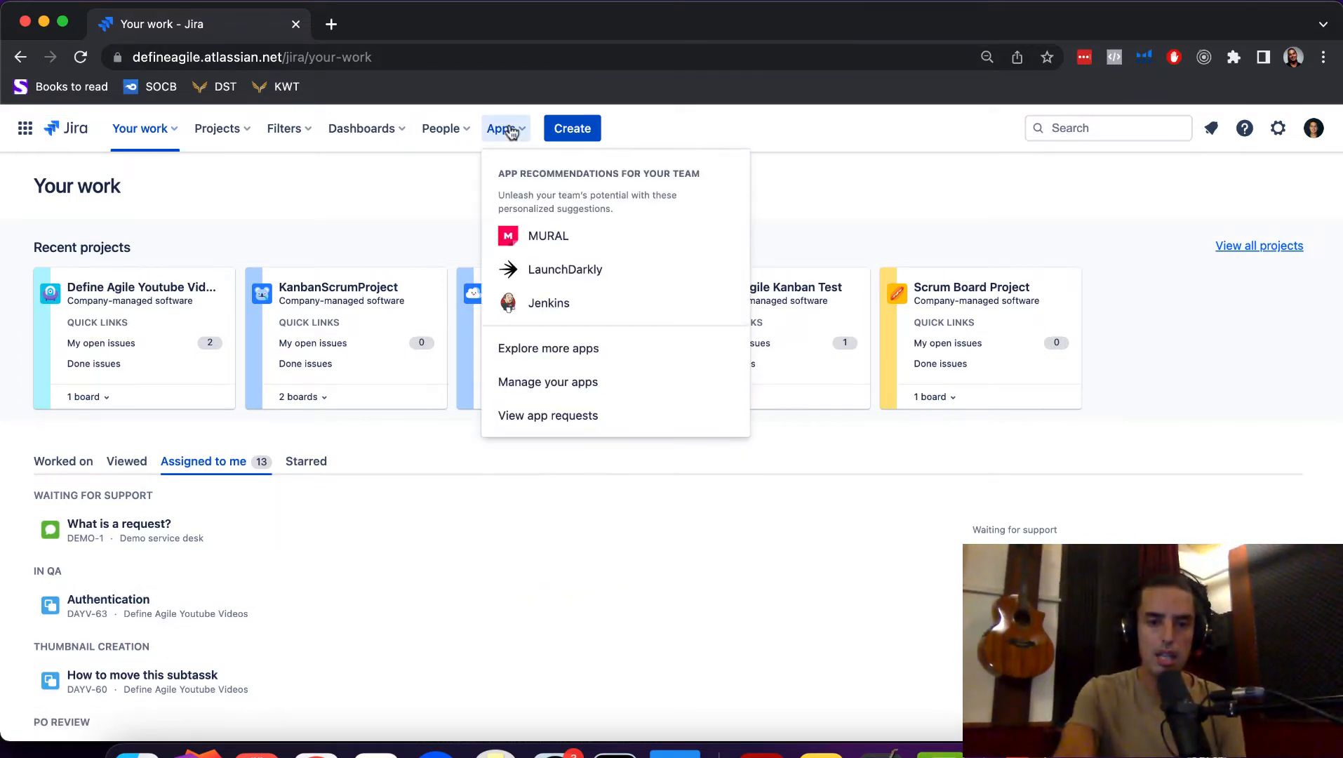
pyautogui.click(569, 356)
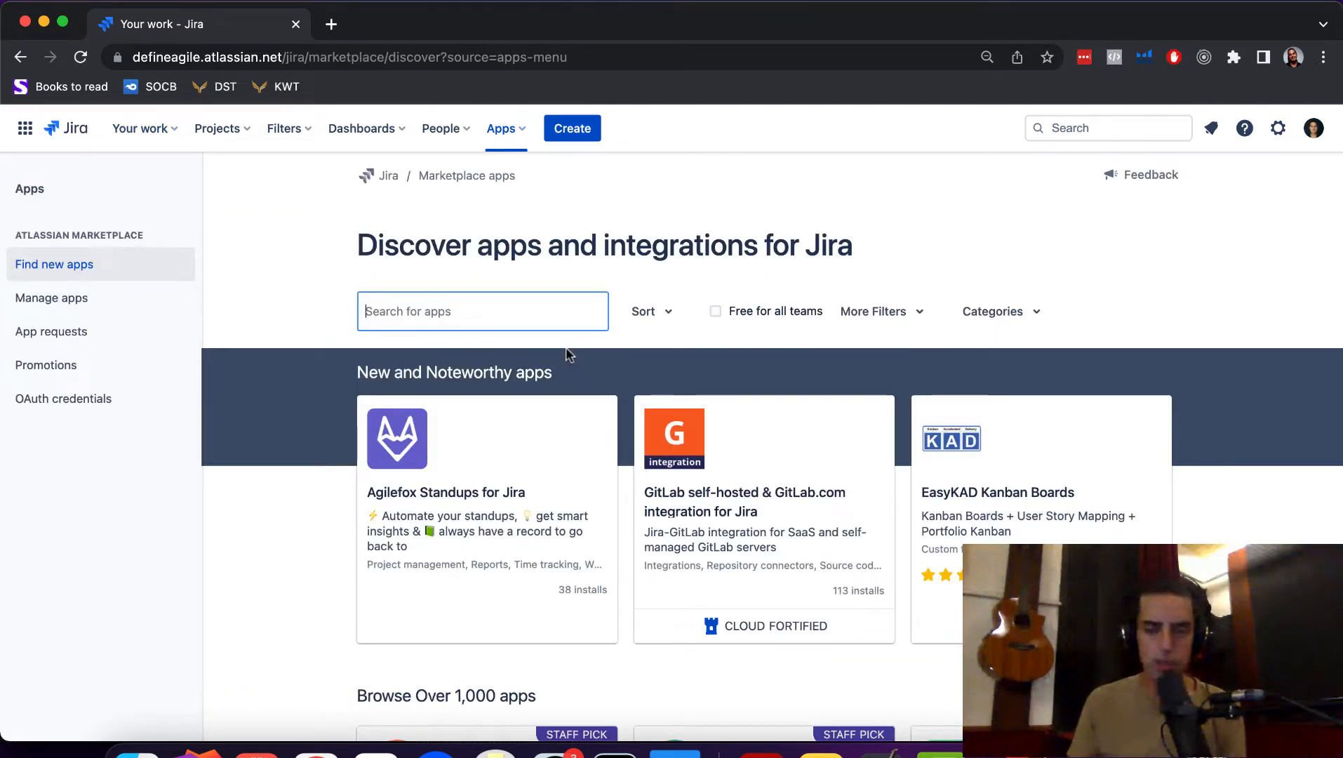
pyautogui.write('slack')
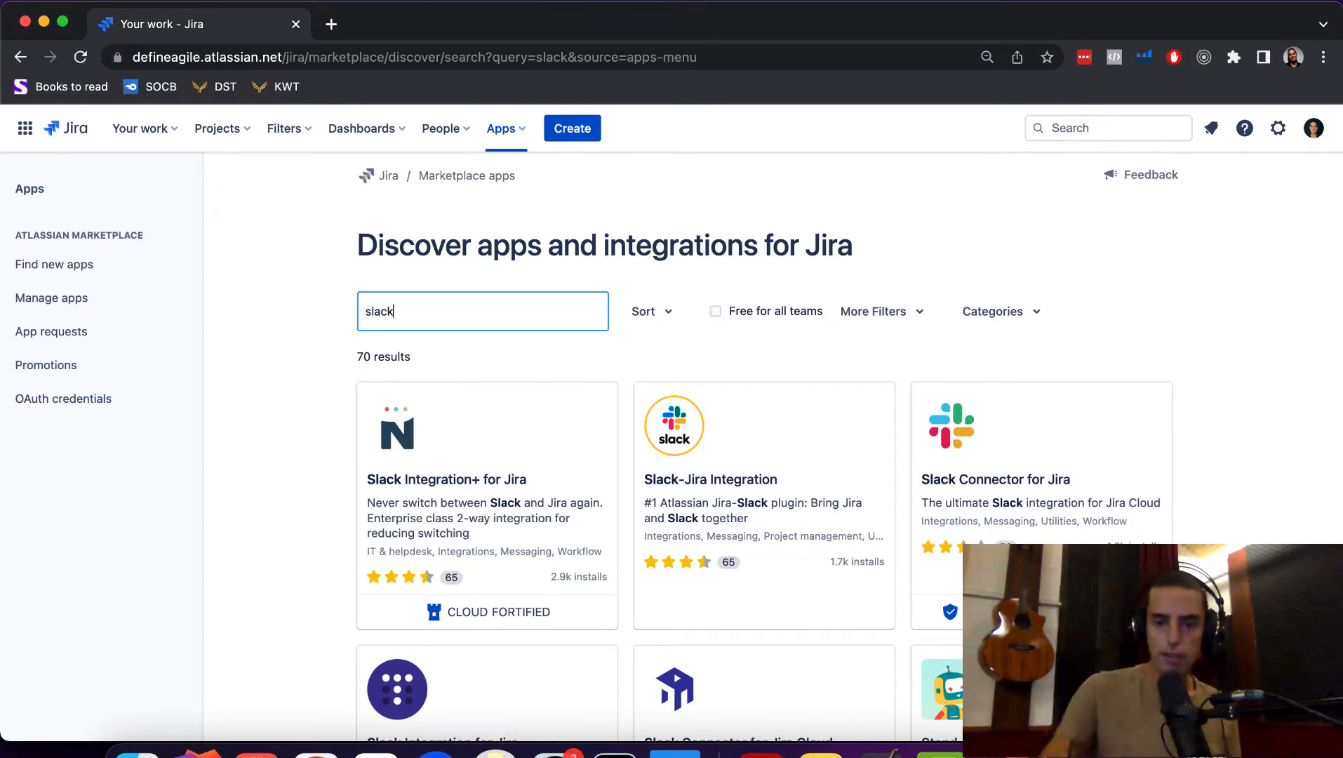
# - Filter the Slack apps to Free for all teams and browse the 26 results
pyautogui.click(715, 310)
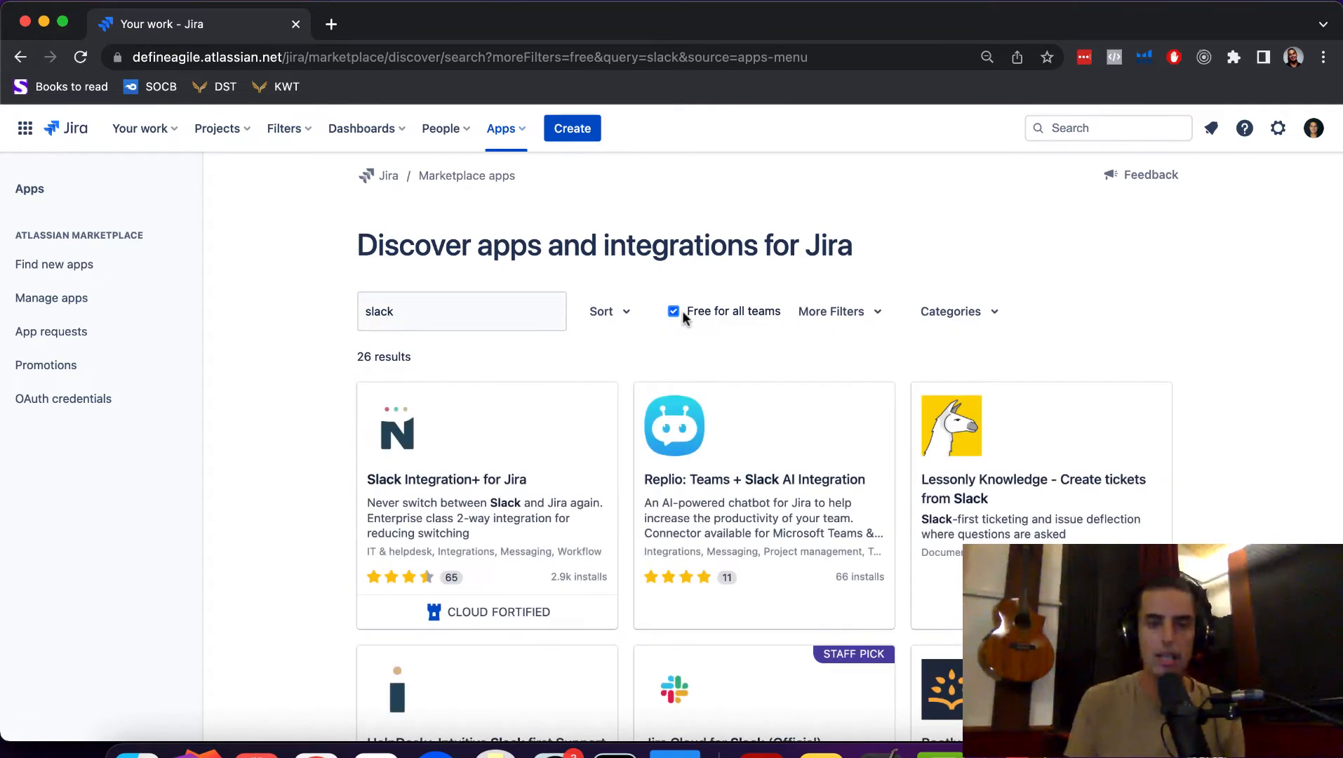
pyautogui.scroll(-3, 682, 311)
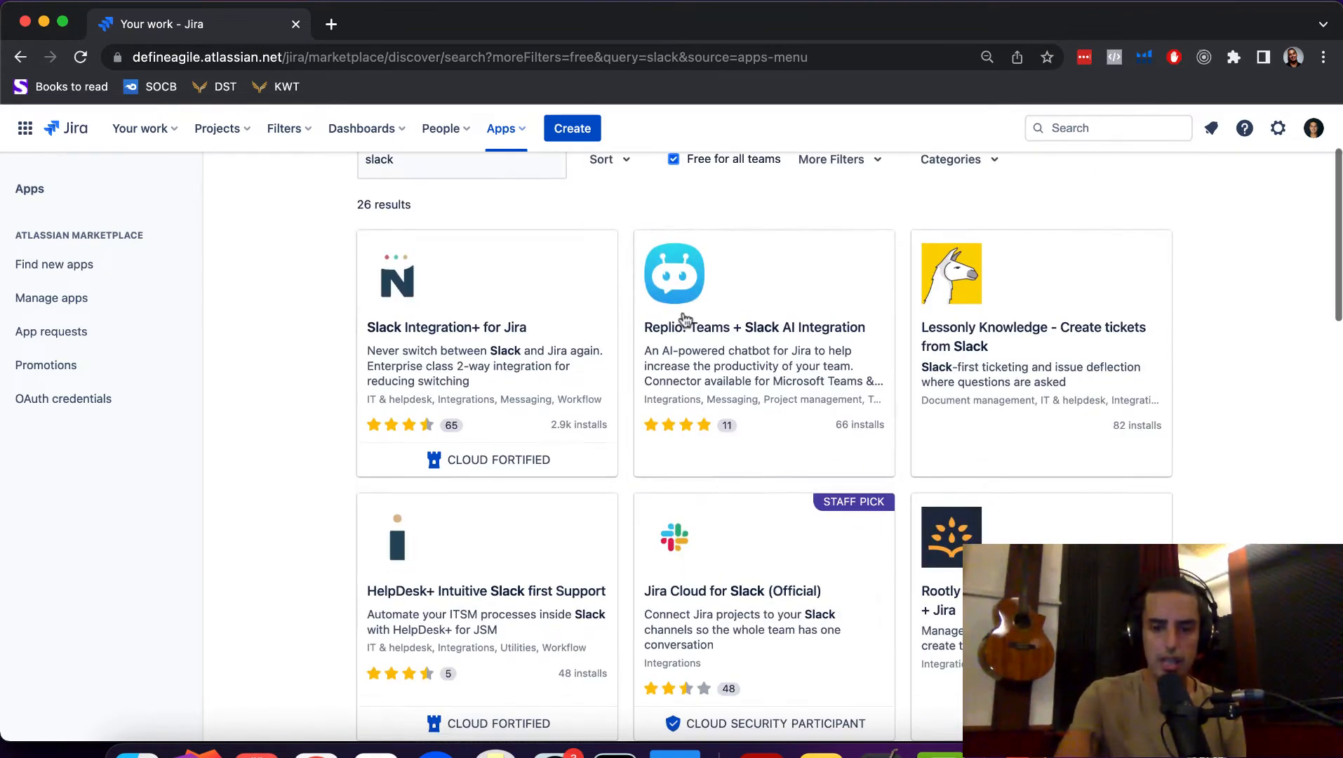
pyautogui.scroll(-1, 824, 567)
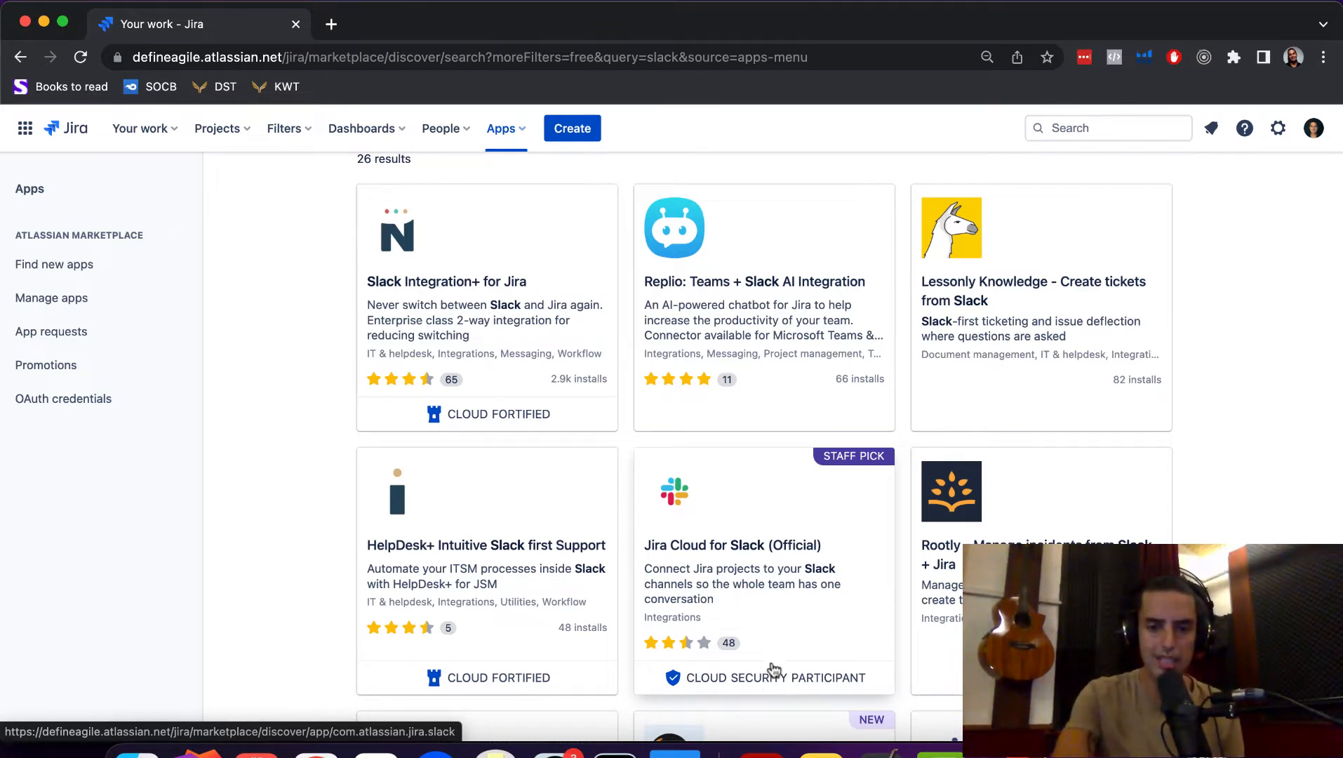
pyautogui.moveTo(769, 685)
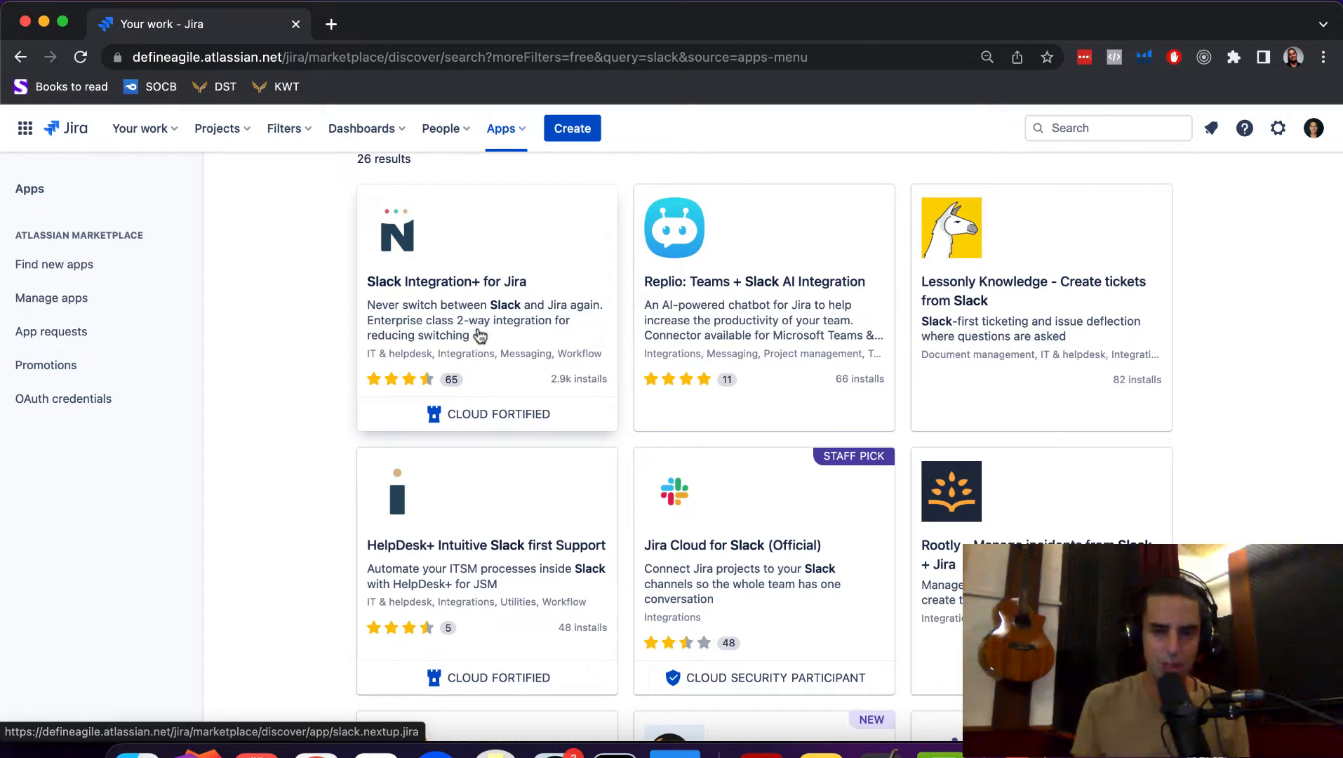
# - Open Jira Cloud for Slack (Official) and choose Get app to see installation instructions
pyautogui.click(765, 533)
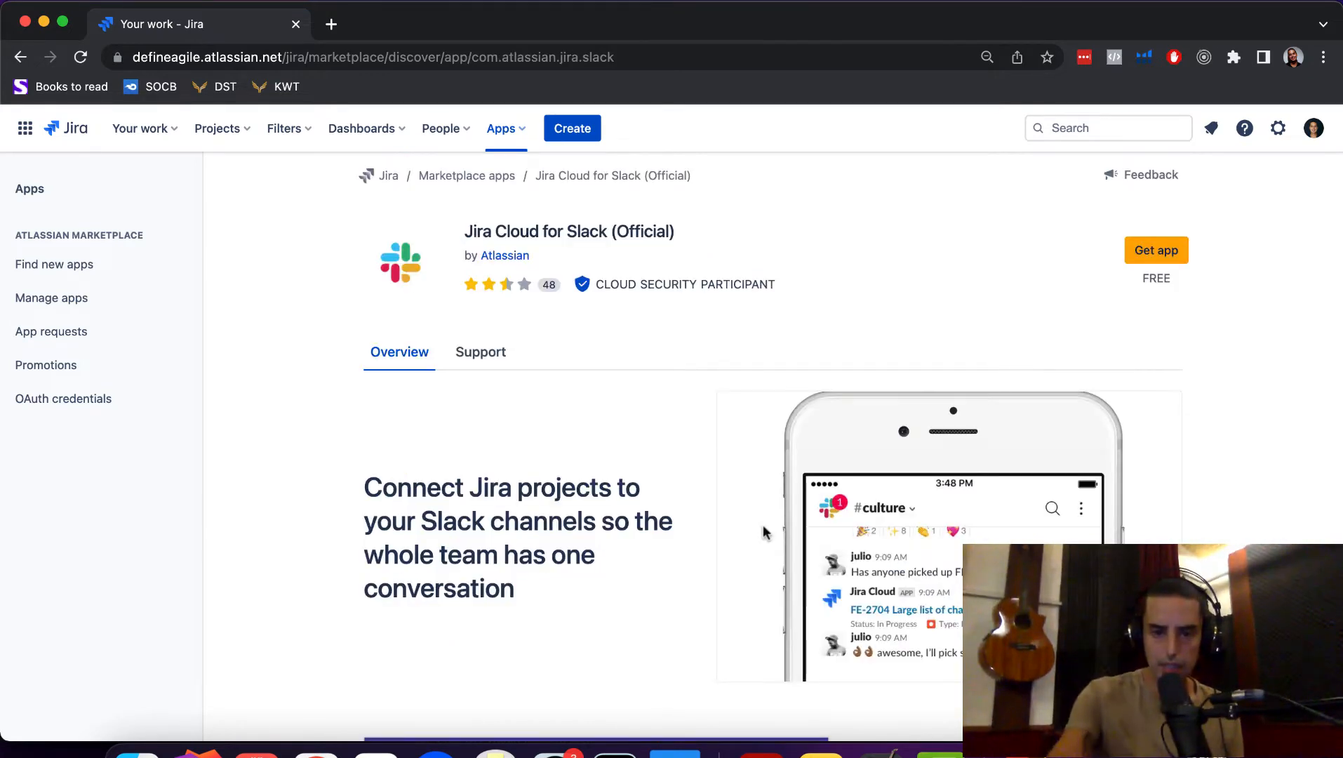
pyautogui.click(1158, 254)
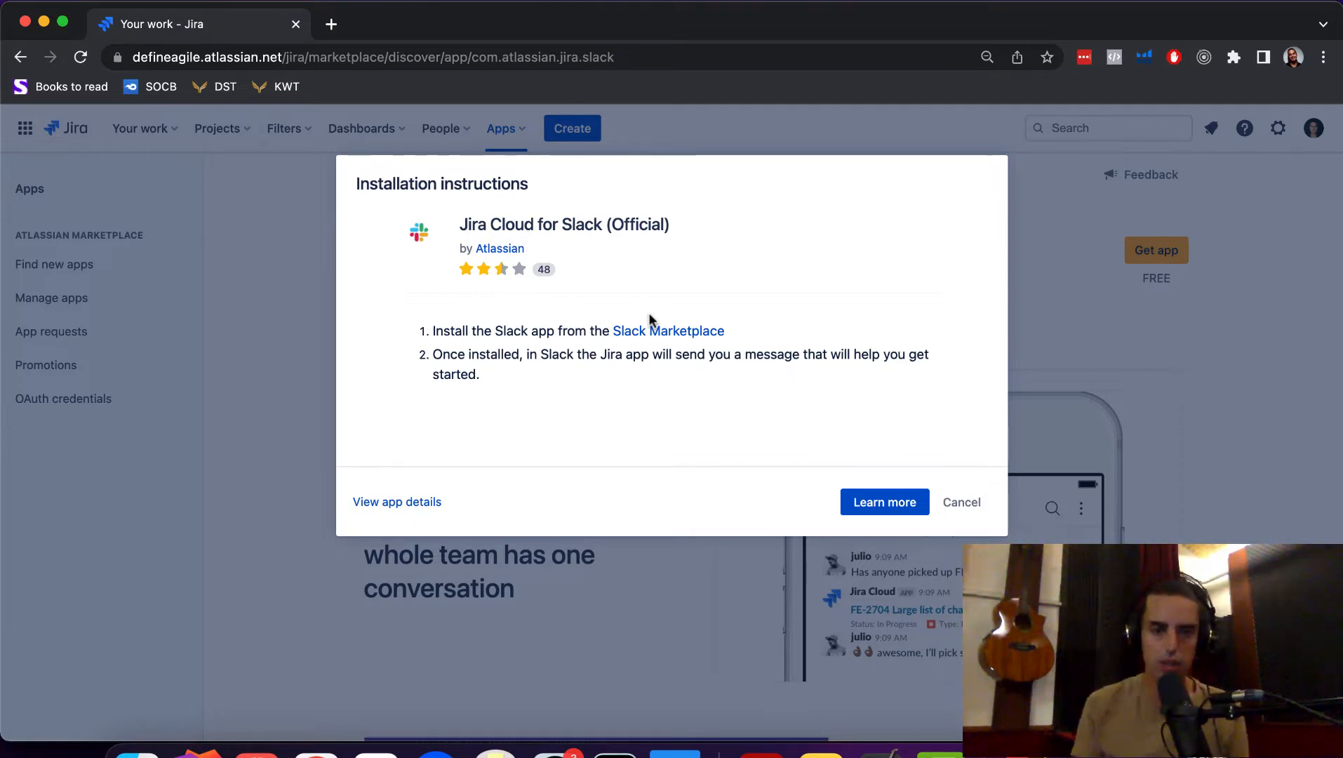
# - Open the Slack Marketplace link in a new tab and view the Jira Cloud listing
pyautogui.rightClick(671, 331)
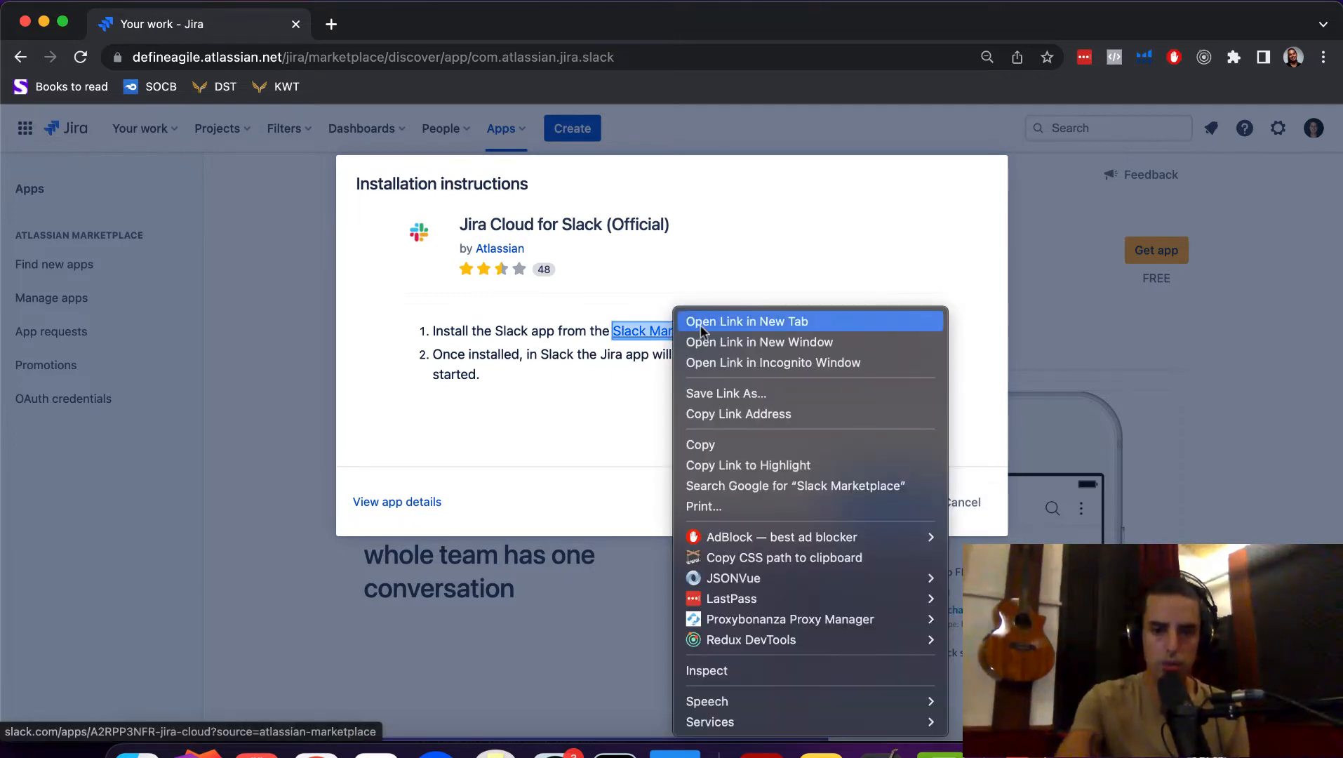
pyautogui.click(704, 324)
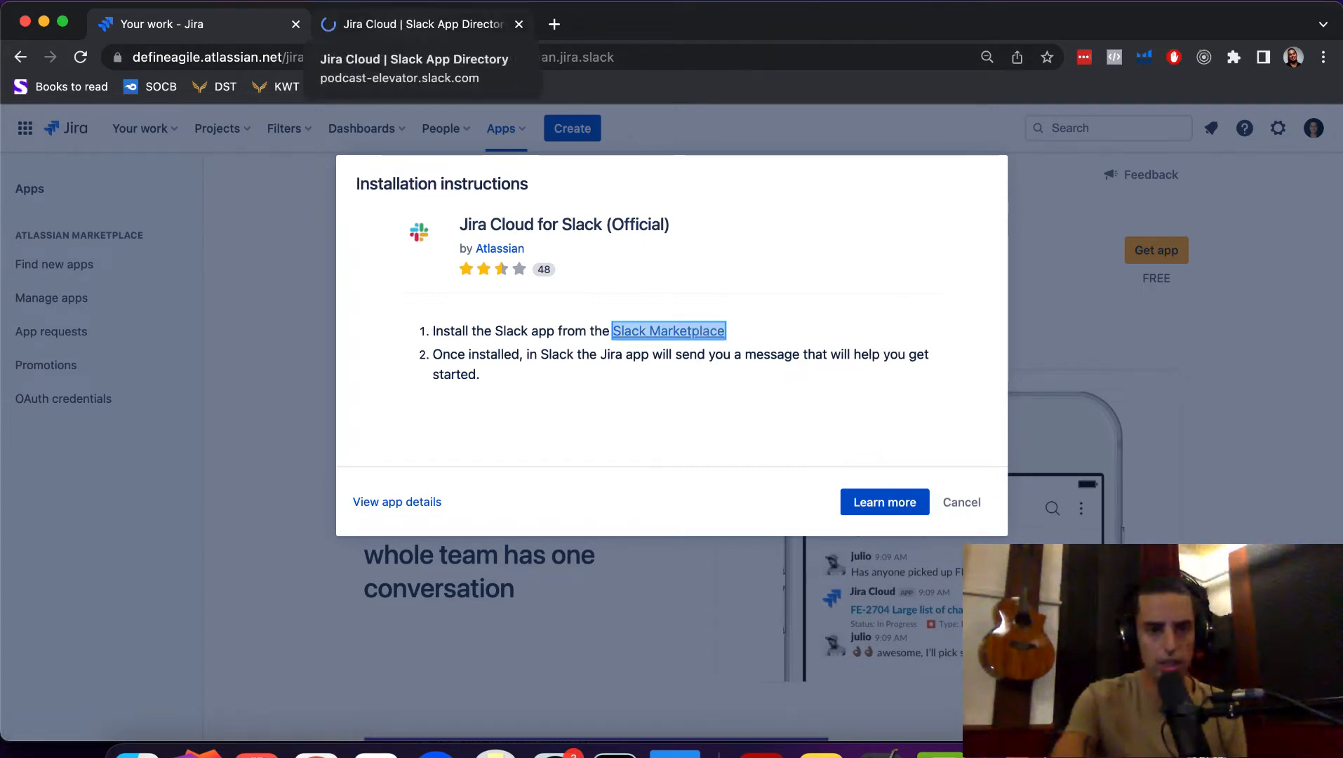
pyautogui.click(414, 28)
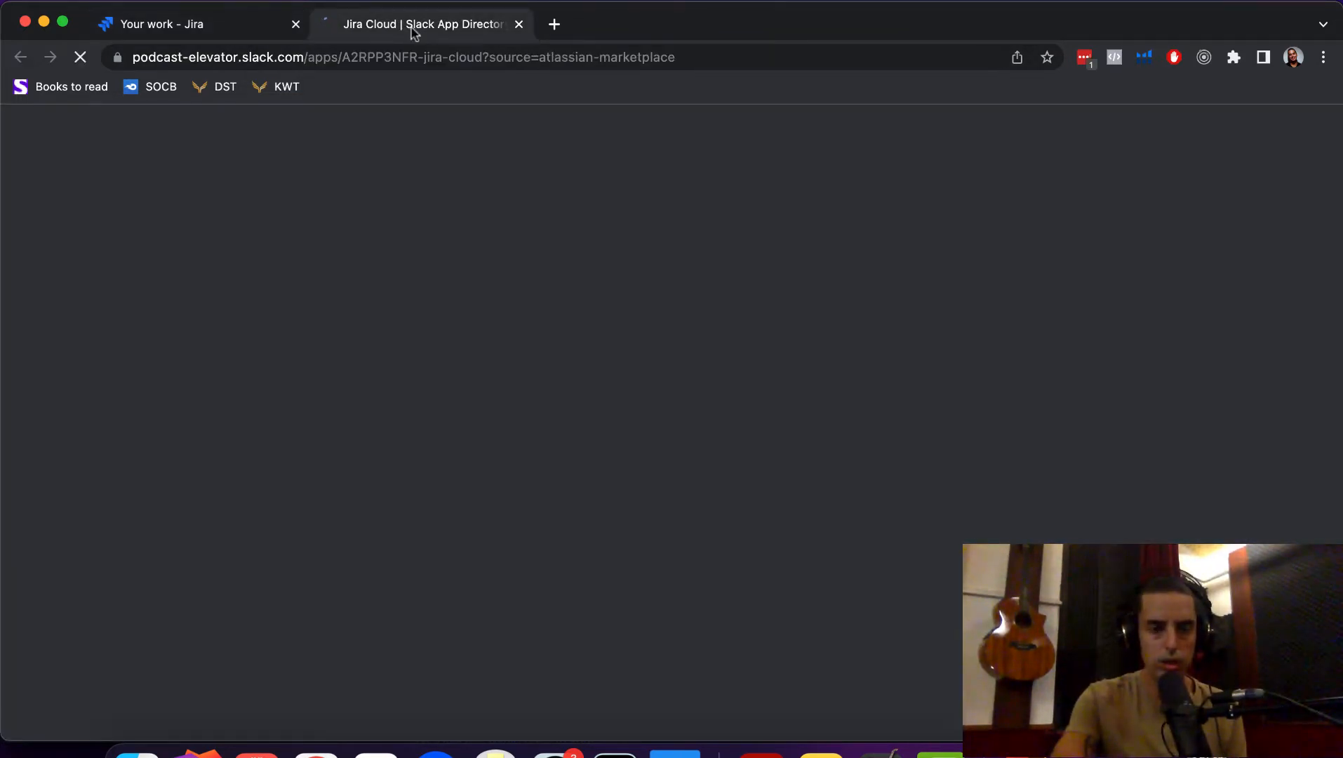
pyautogui.scroll(-3, 765, 370)
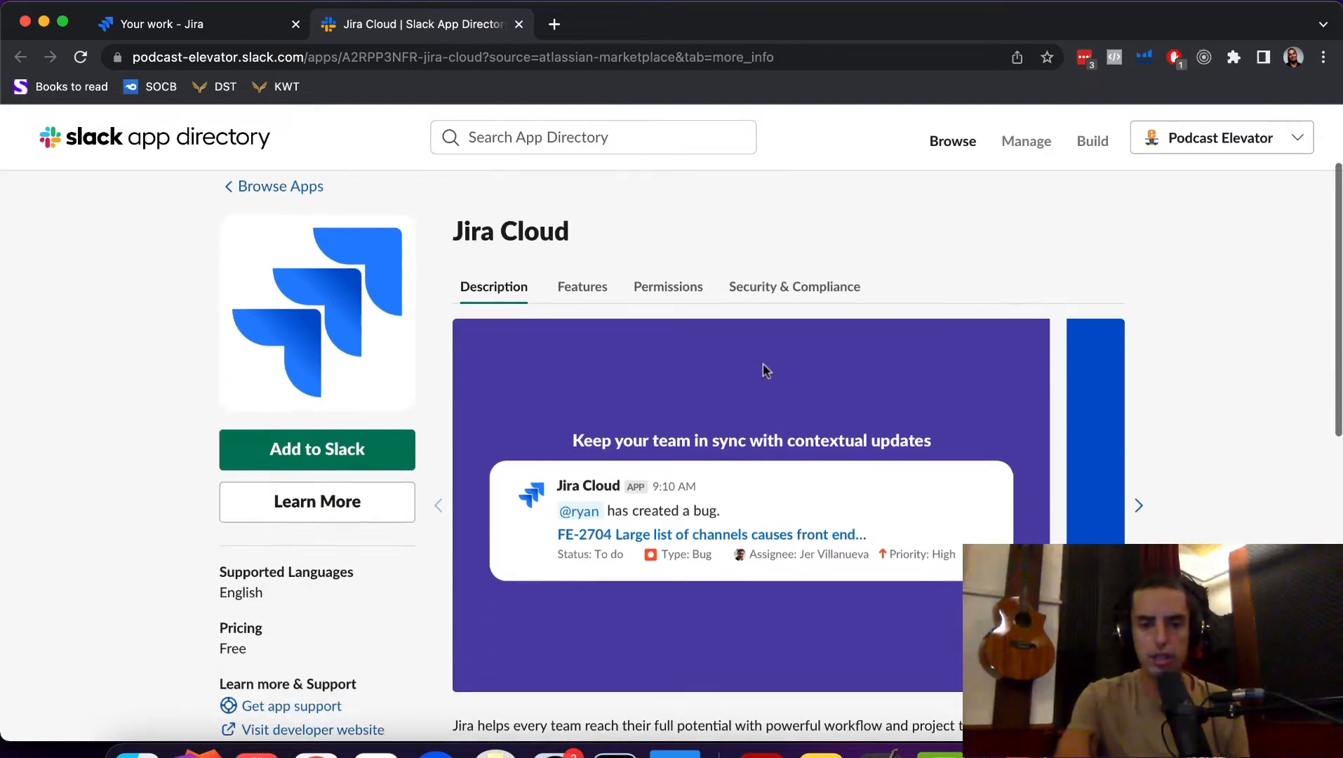
pyautogui.scroll(-1, 763, 372)
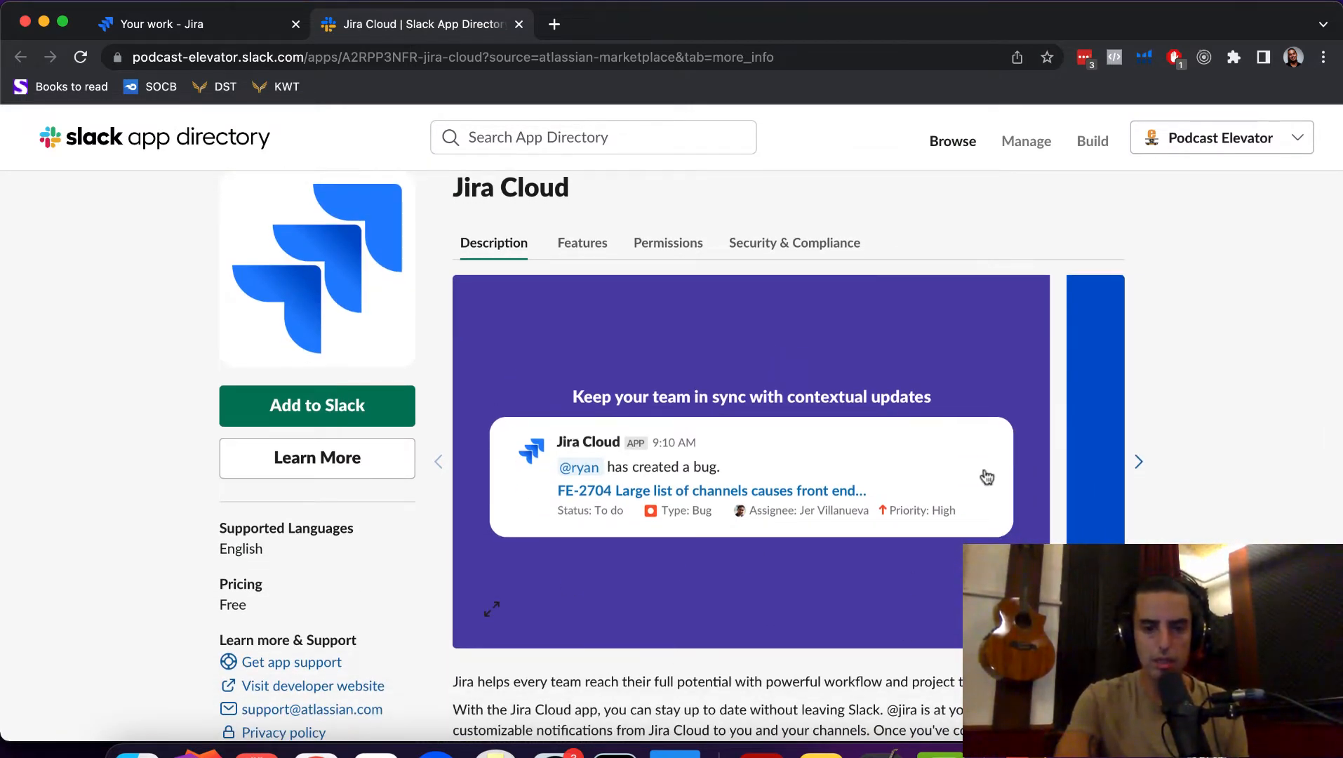
pyautogui.scroll(-4, 986, 477)
pyautogui.scroll(6, 987, 477)
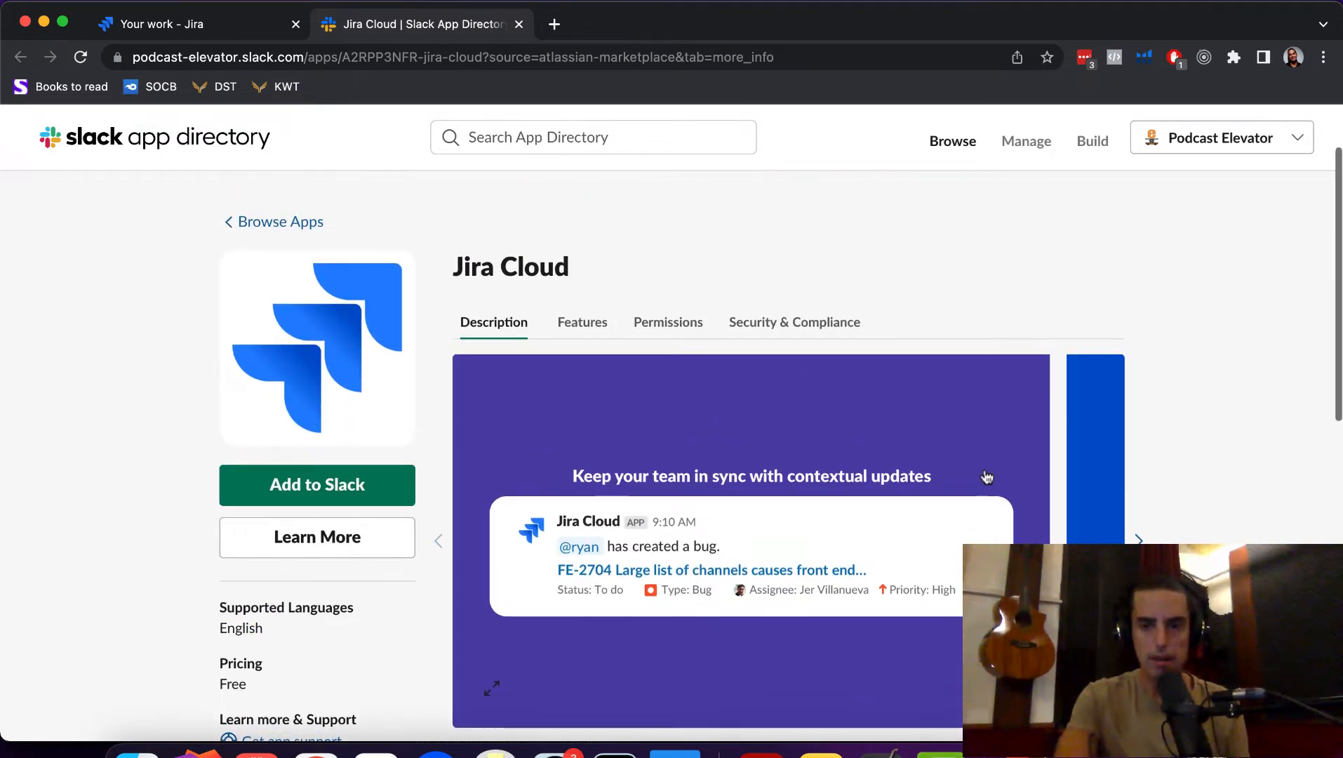
# - Keep Podcast Elevator as the workspace and add Jira Cloud to Slack
pyautogui.click(1274, 137)
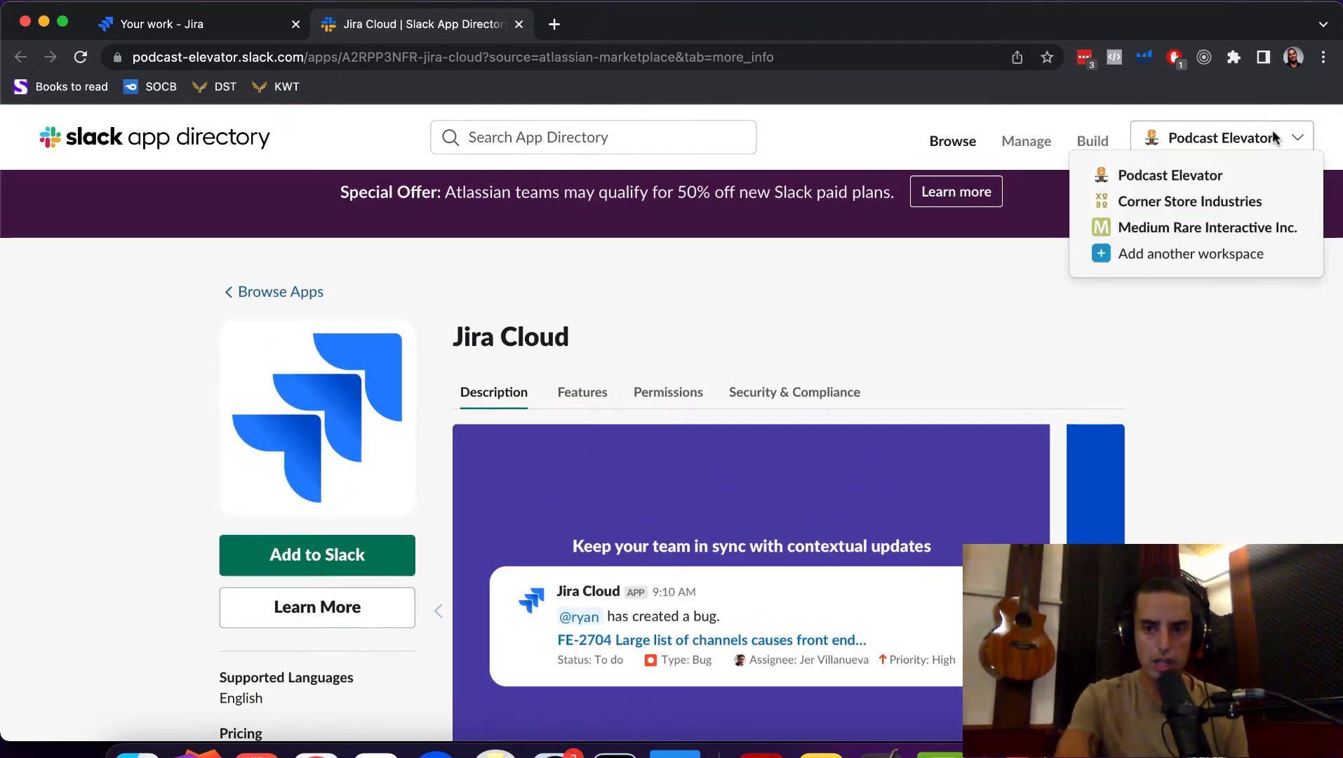
pyautogui.click(1206, 379)
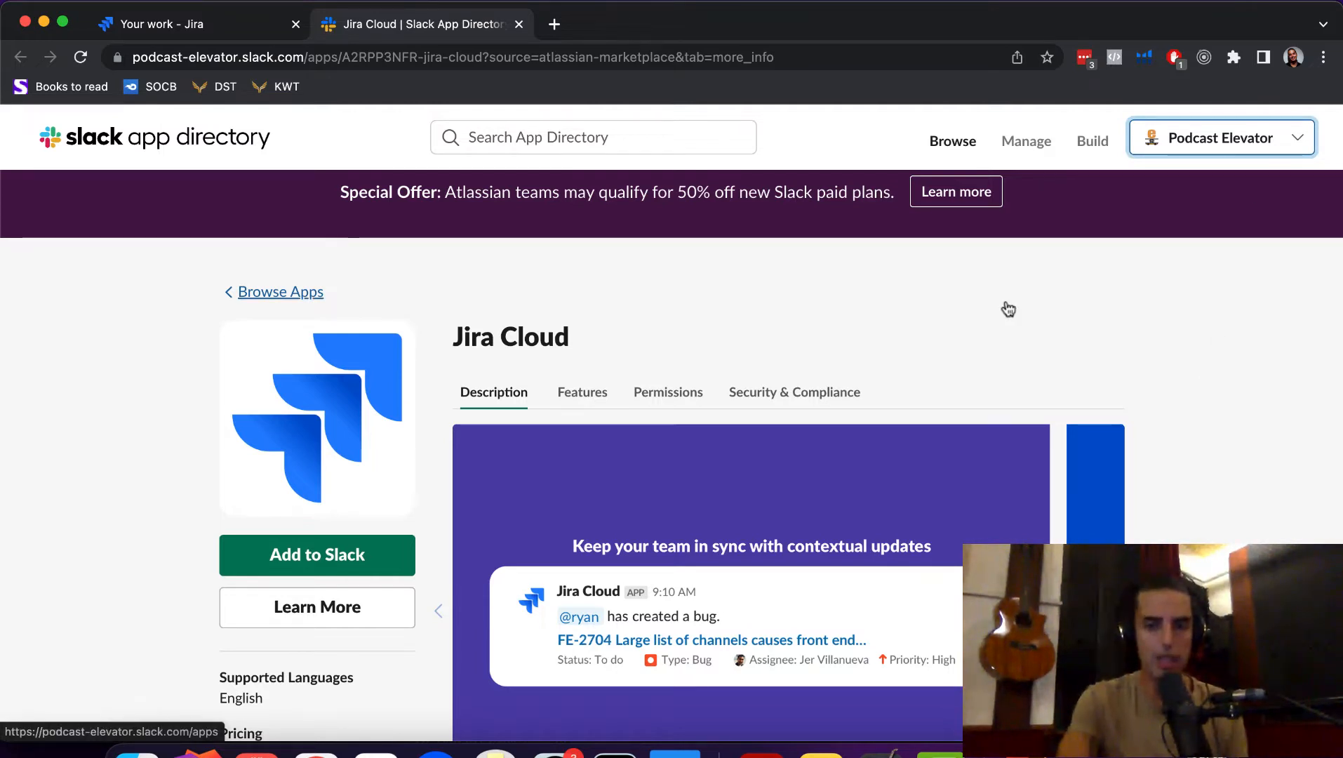
pyautogui.click(296, 559)
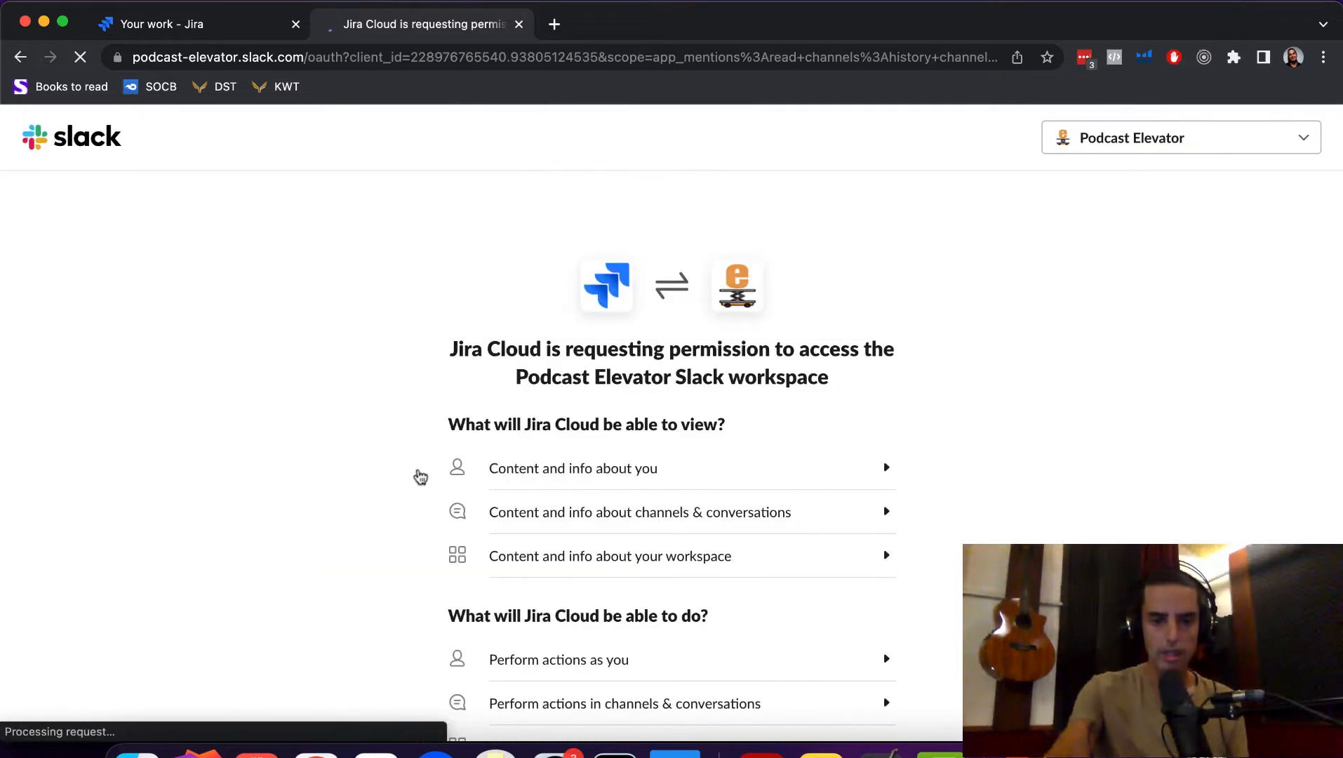
# - Review the requested permissions and allow Jira Cloud access to the workspace
pyautogui.scroll(-5, 436, 476)
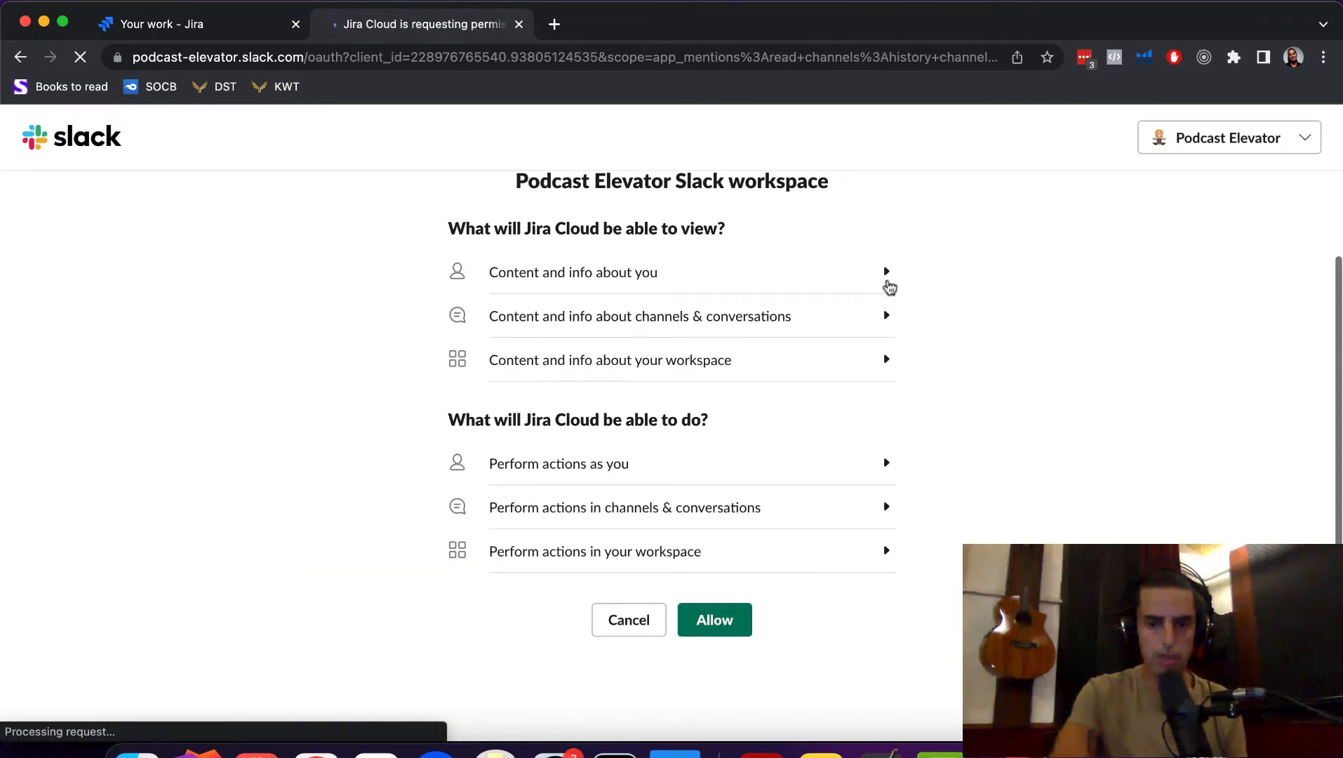
pyautogui.click(887, 281)
pyautogui.click(887, 351)
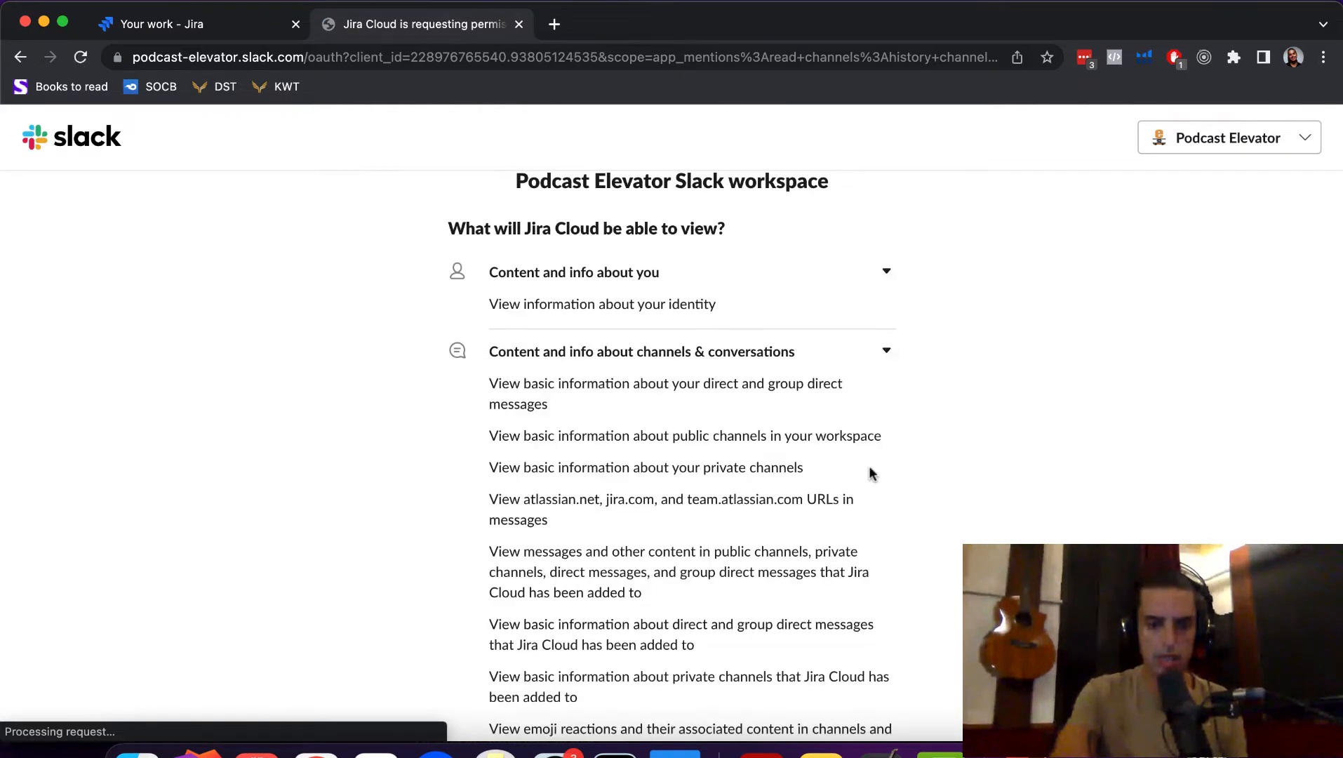
pyautogui.scroll(-6, 871, 472)
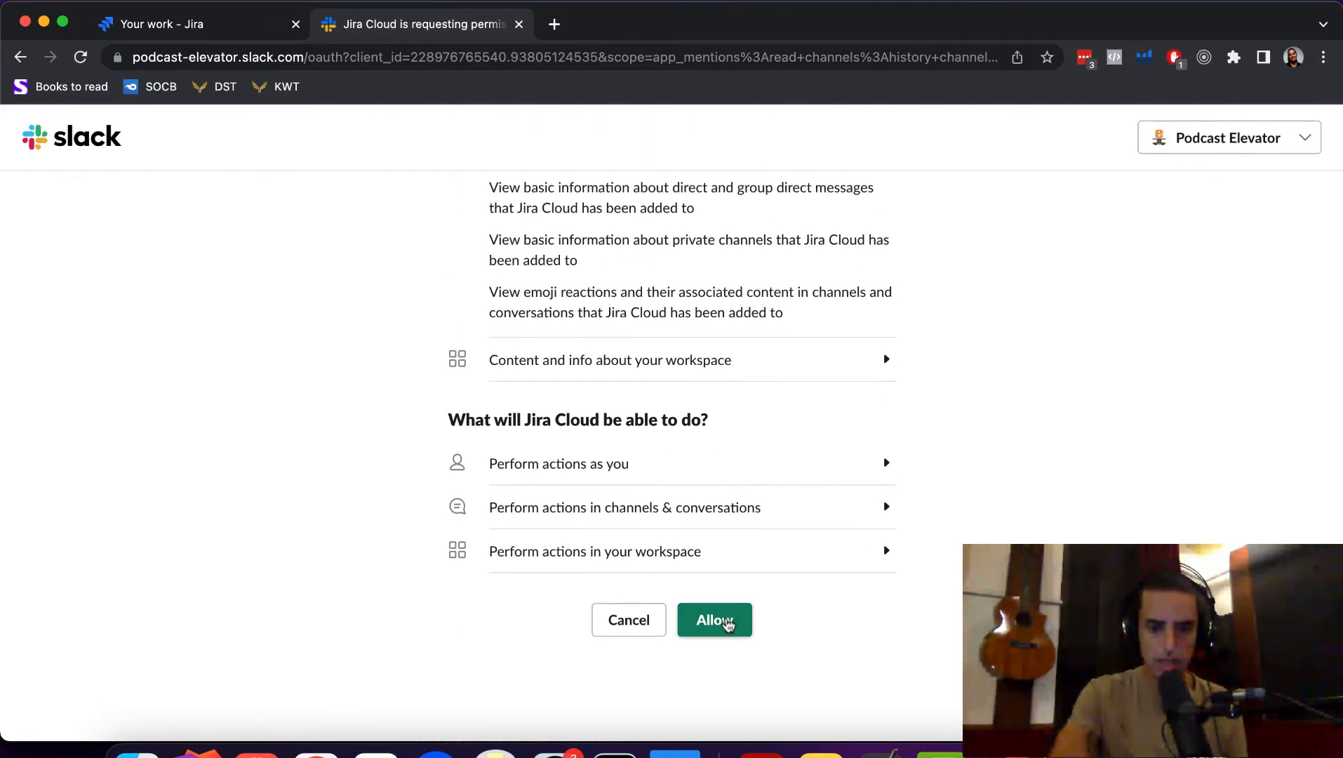
pyautogui.click(723, 621)
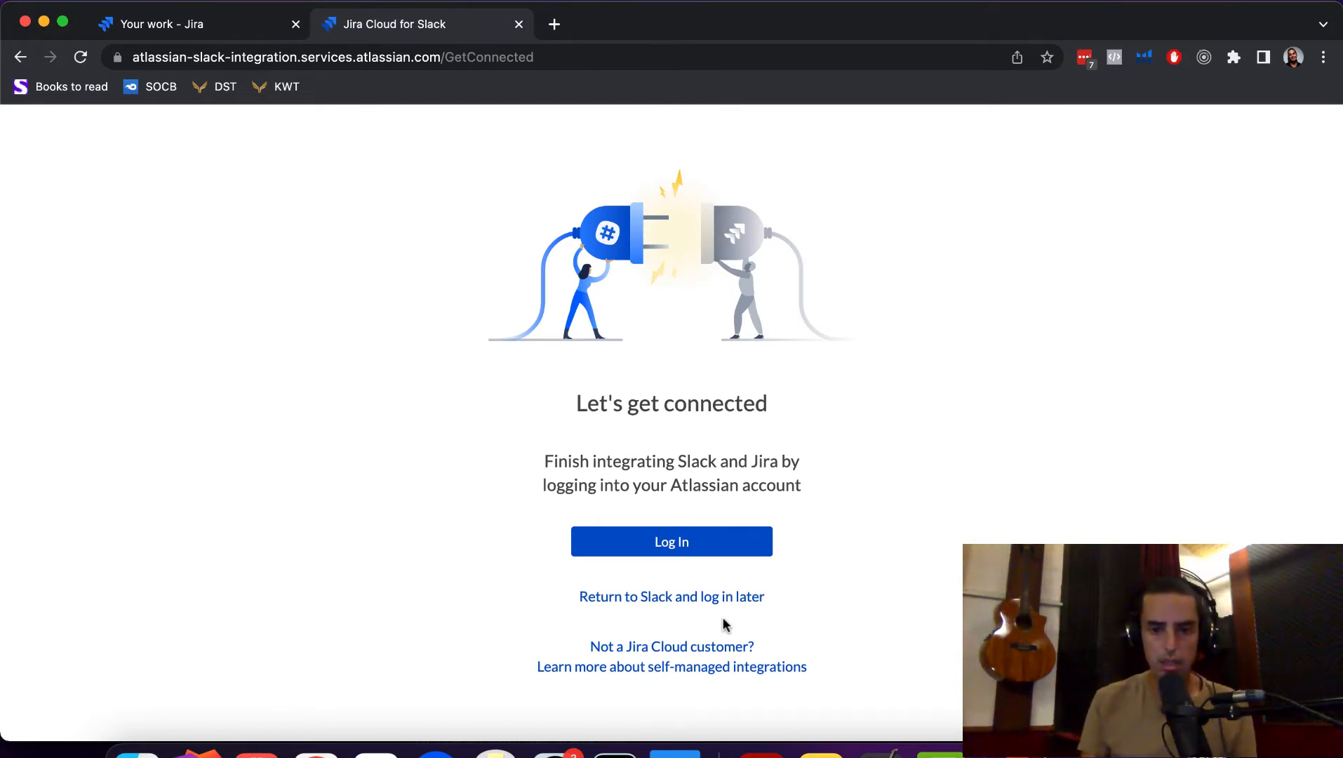
# - Log in with the Atlassian account e-mail and continue back to Slack
pyautogui.click(685, 544)
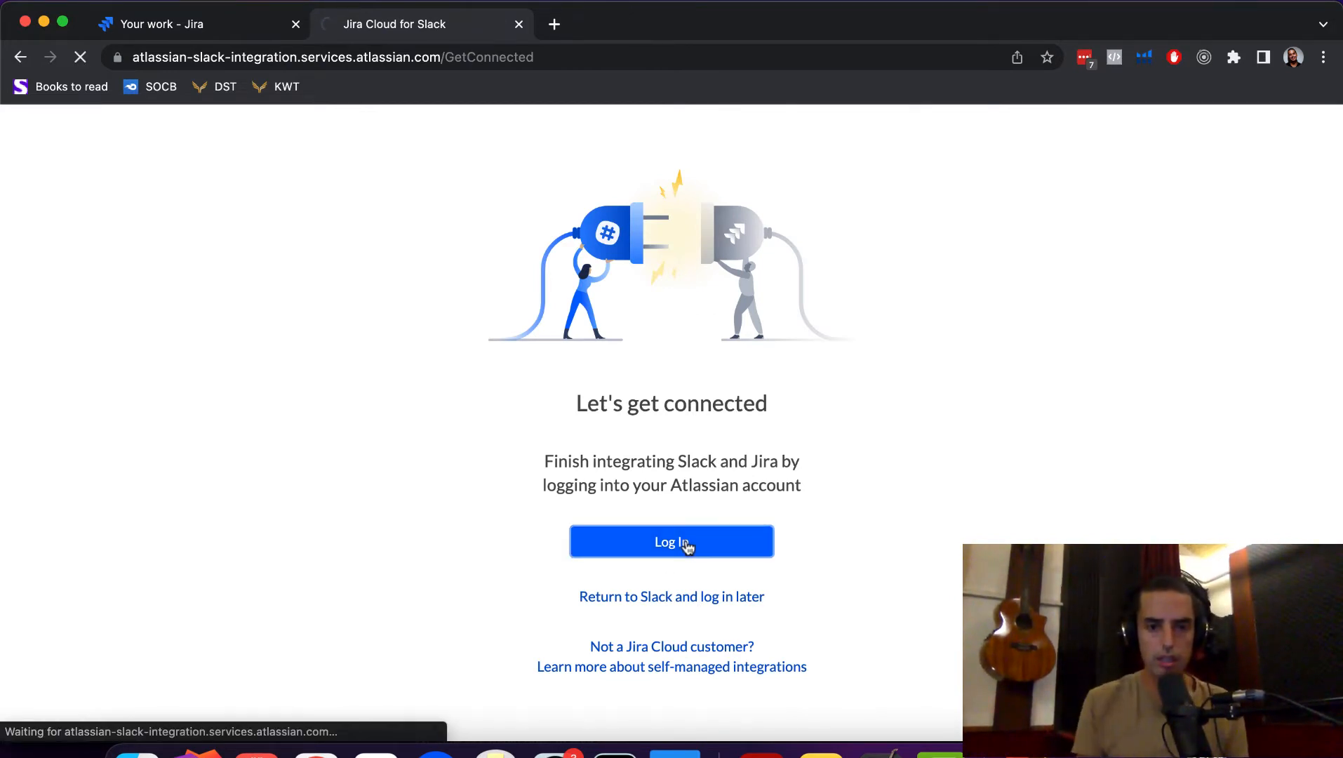
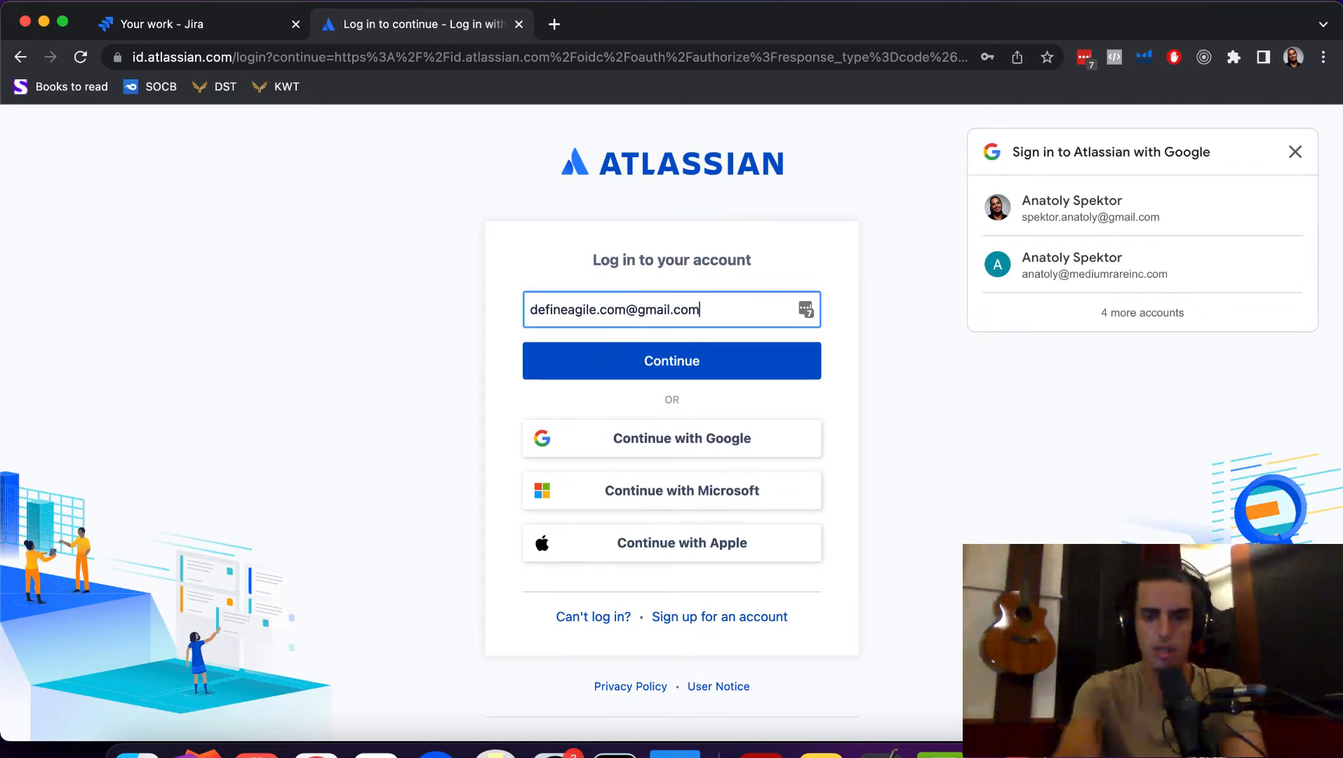
pyautogui.press('Return')
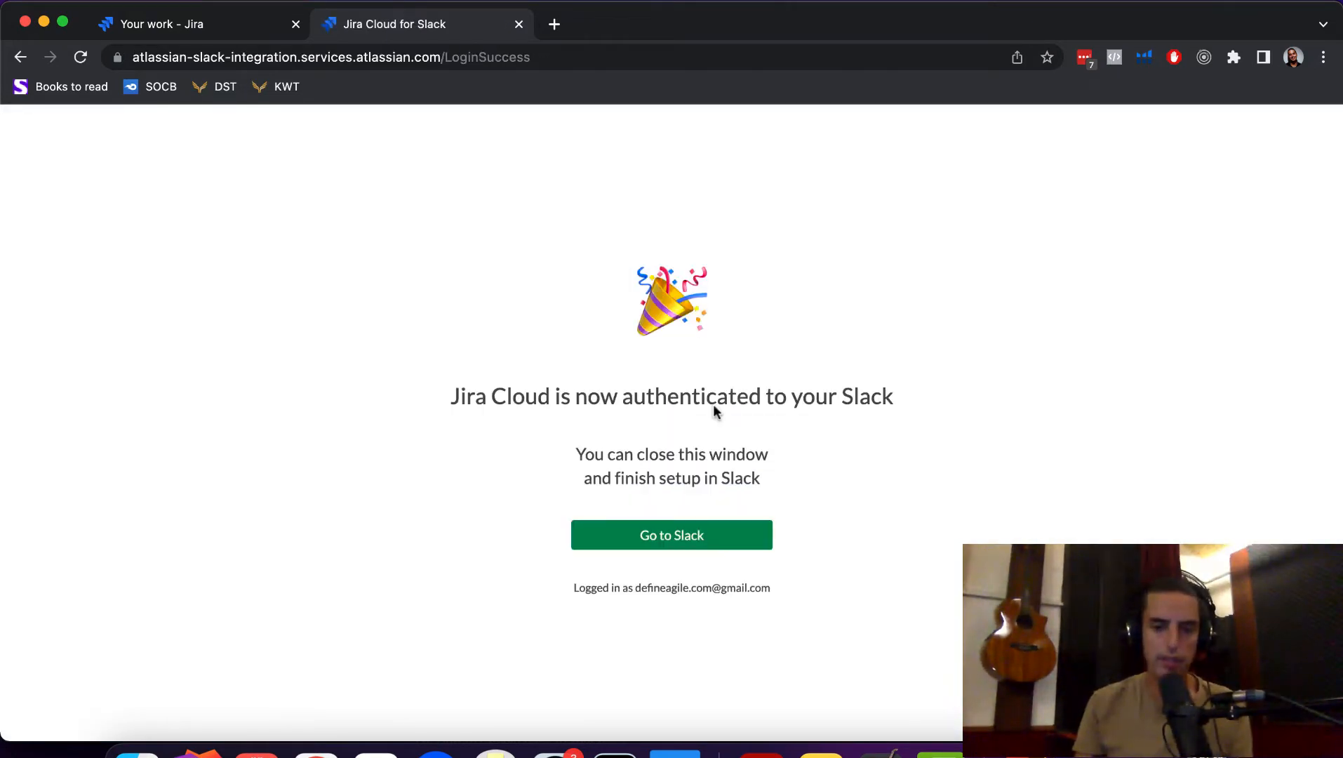
pyautogui.click(673, 542)
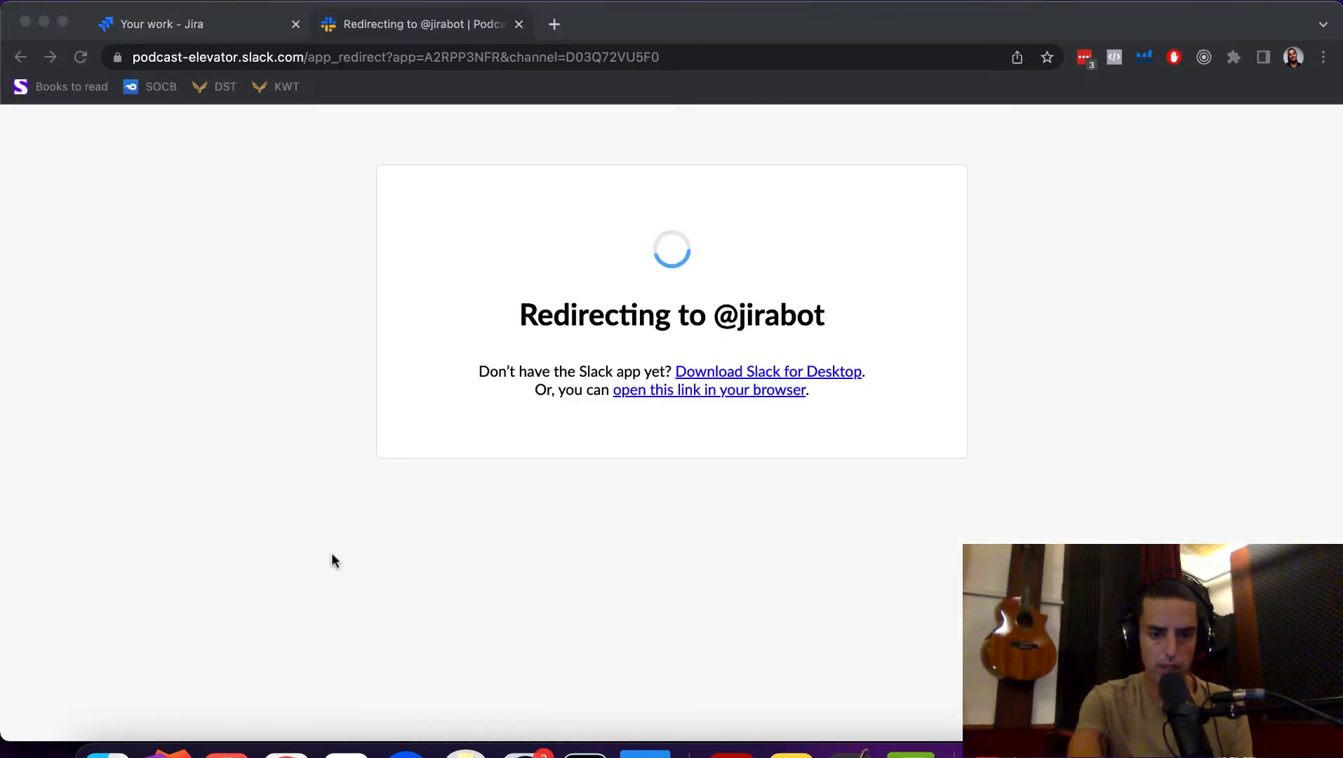
# - Switch to the Slack desktop app and open the Jira app conversation
pyautogui.click(368, 743)
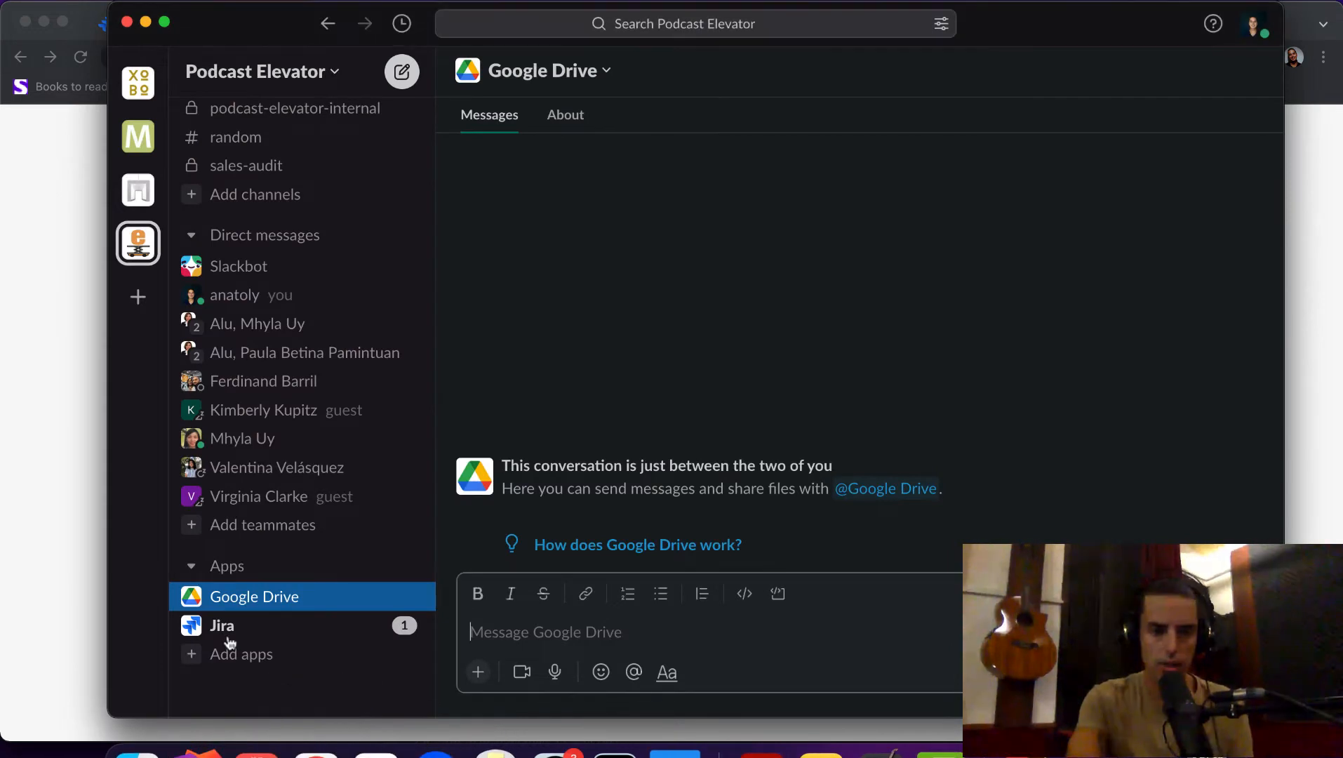
pyautogui.click(221, 626)
pyautogui.scroll(-3, 827, 453)
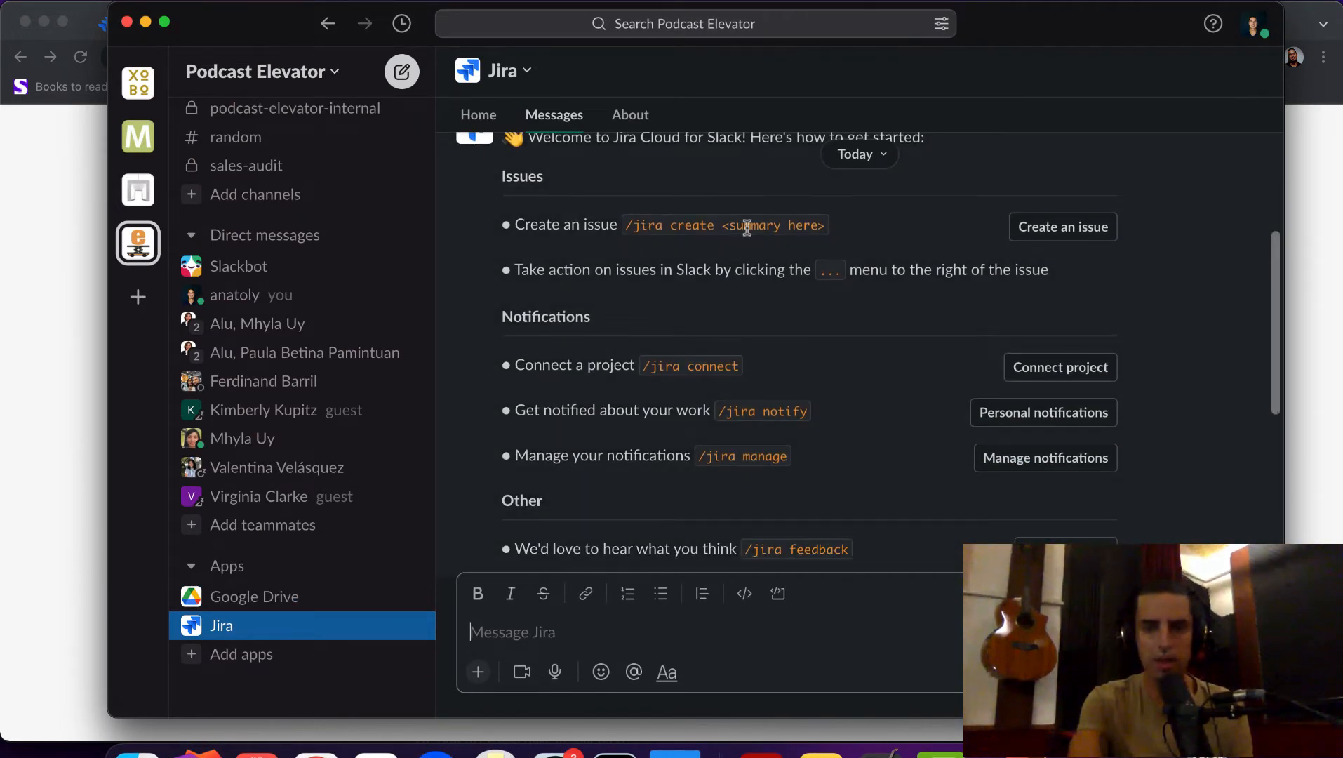
pyautogui.scroll(-3, 872, 231)
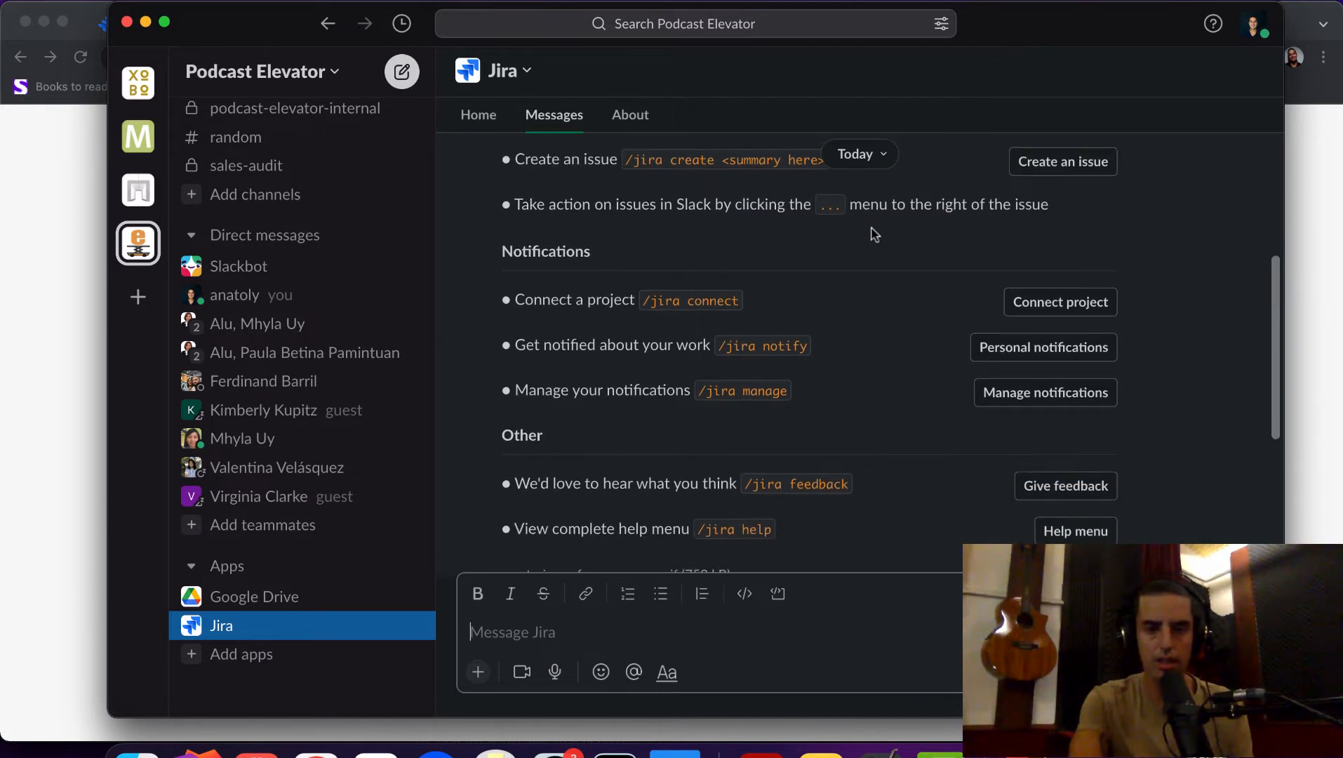
pyautogui.scroll(-1, 858, 265)
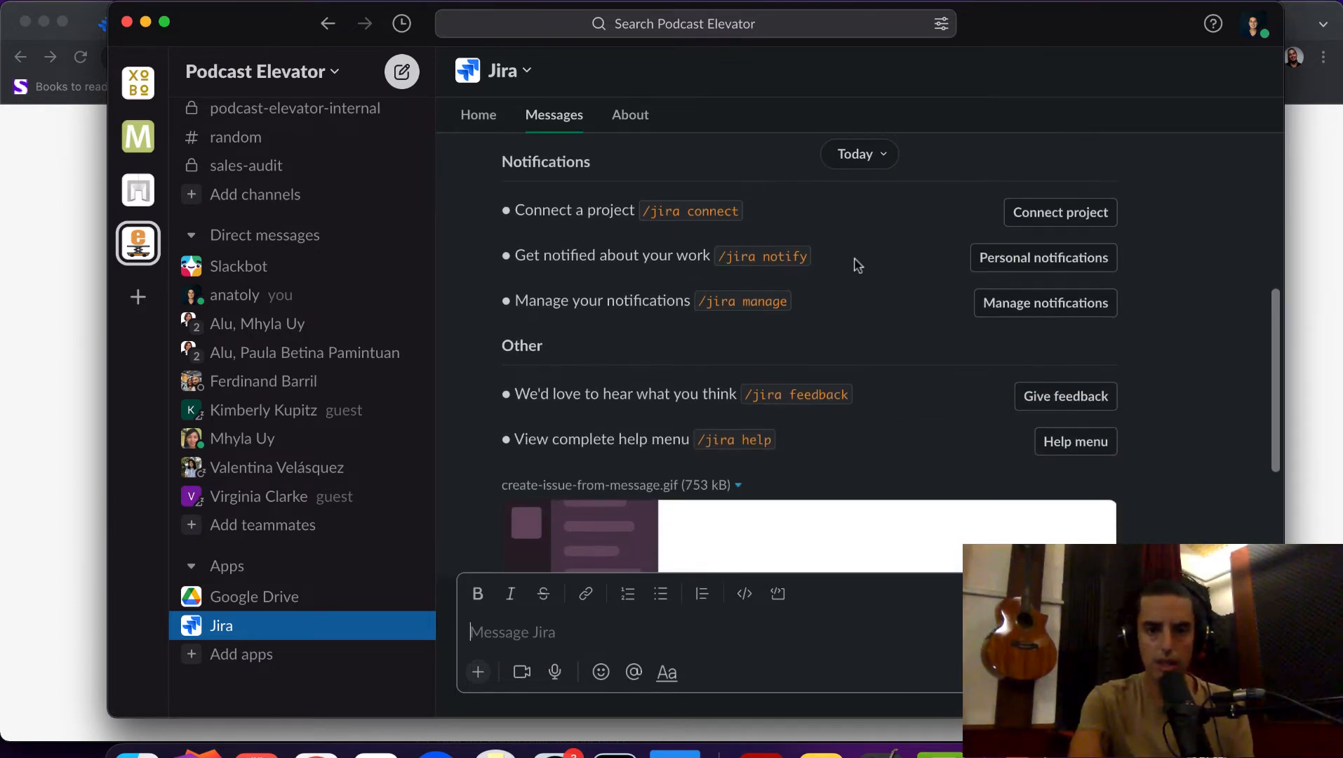
pyautogui.scroll(-3, 827, 276)
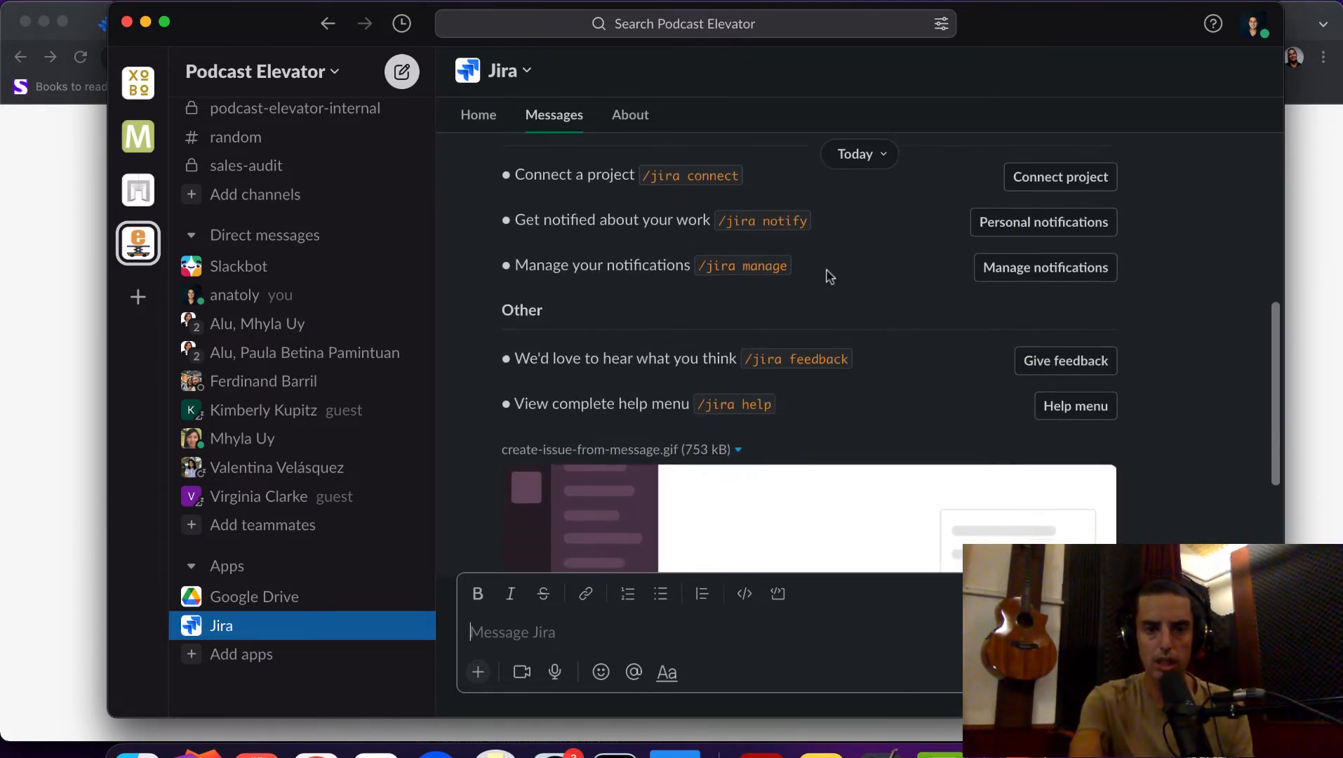
pyautogui.scroll(-10, 797, 265)
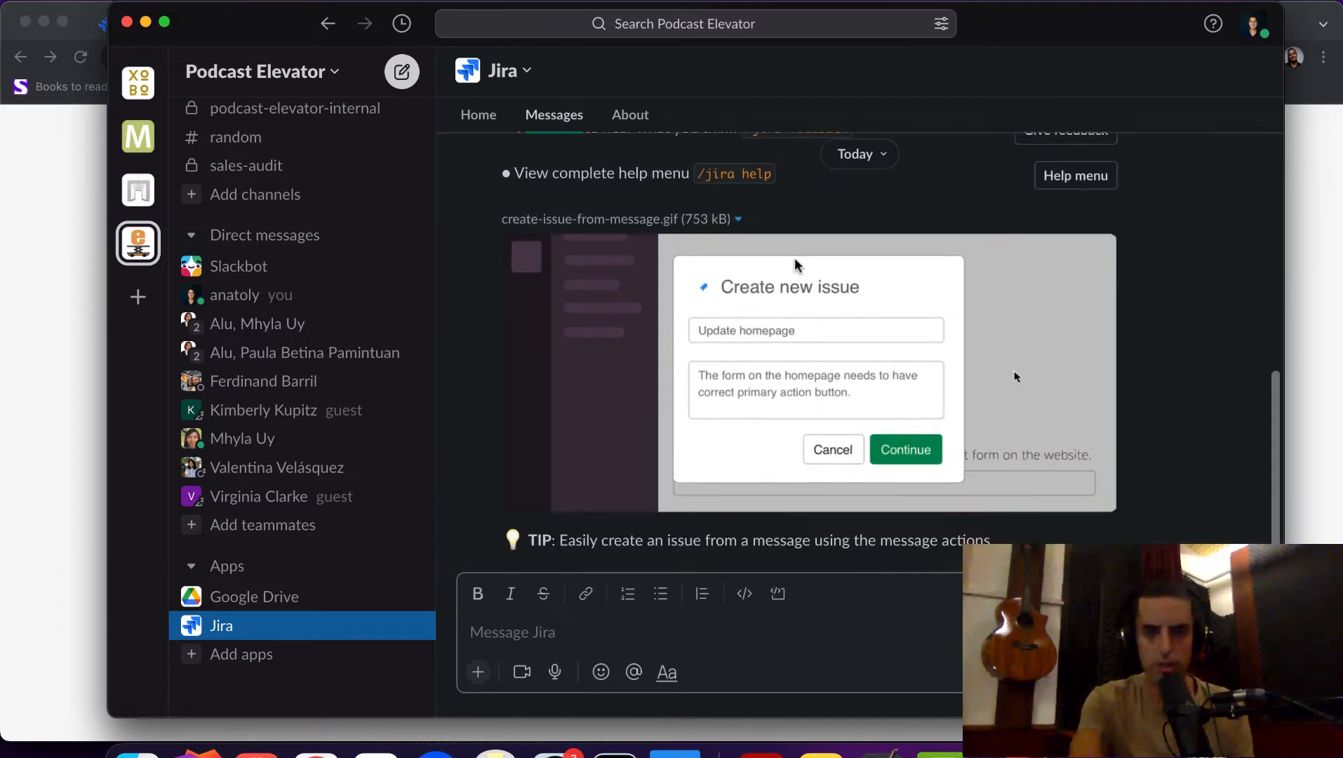
pyautogui.scroll(20, 796, 261)
pyautogui.scroll(-1, 797, 265)
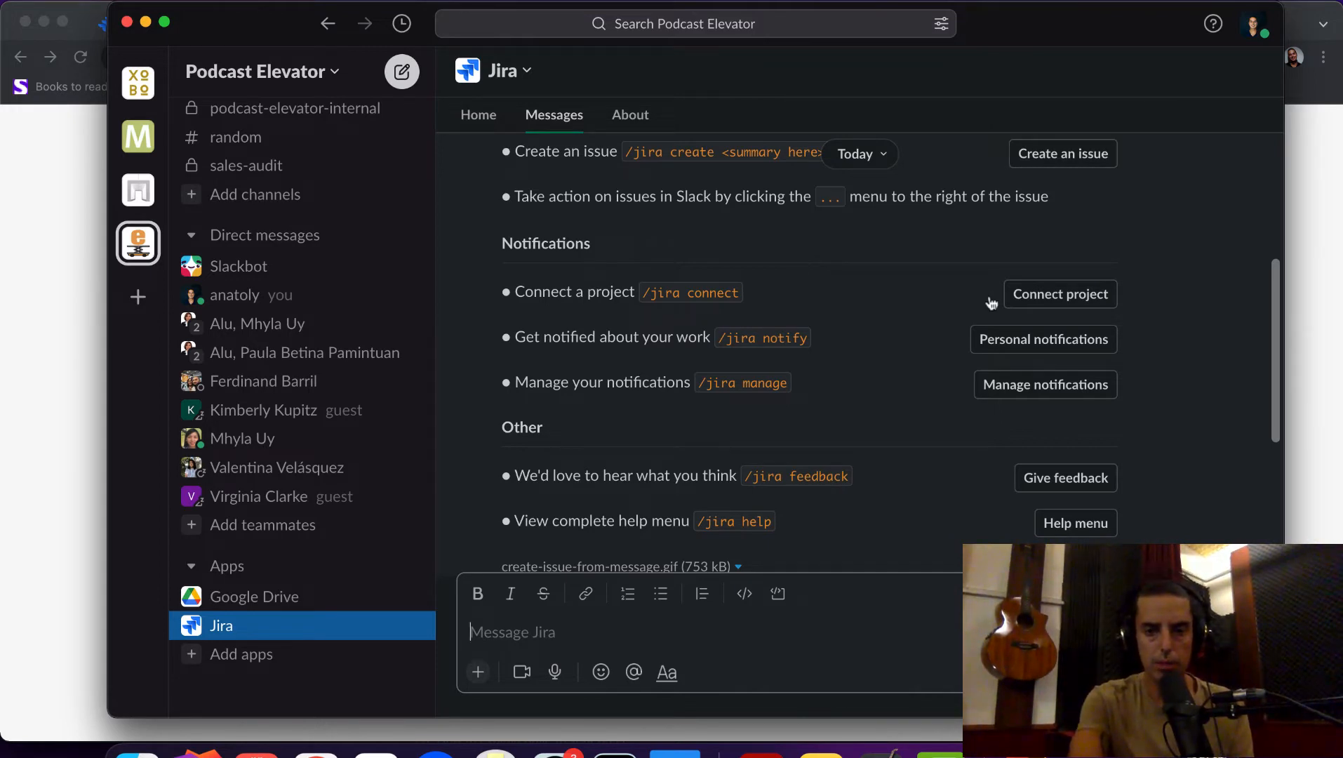
# - Connect project with site defineagile.atlassian.net and project Define Agile Kanban Test (DAKT), then add channels
pyautogui.click(1067, 296)
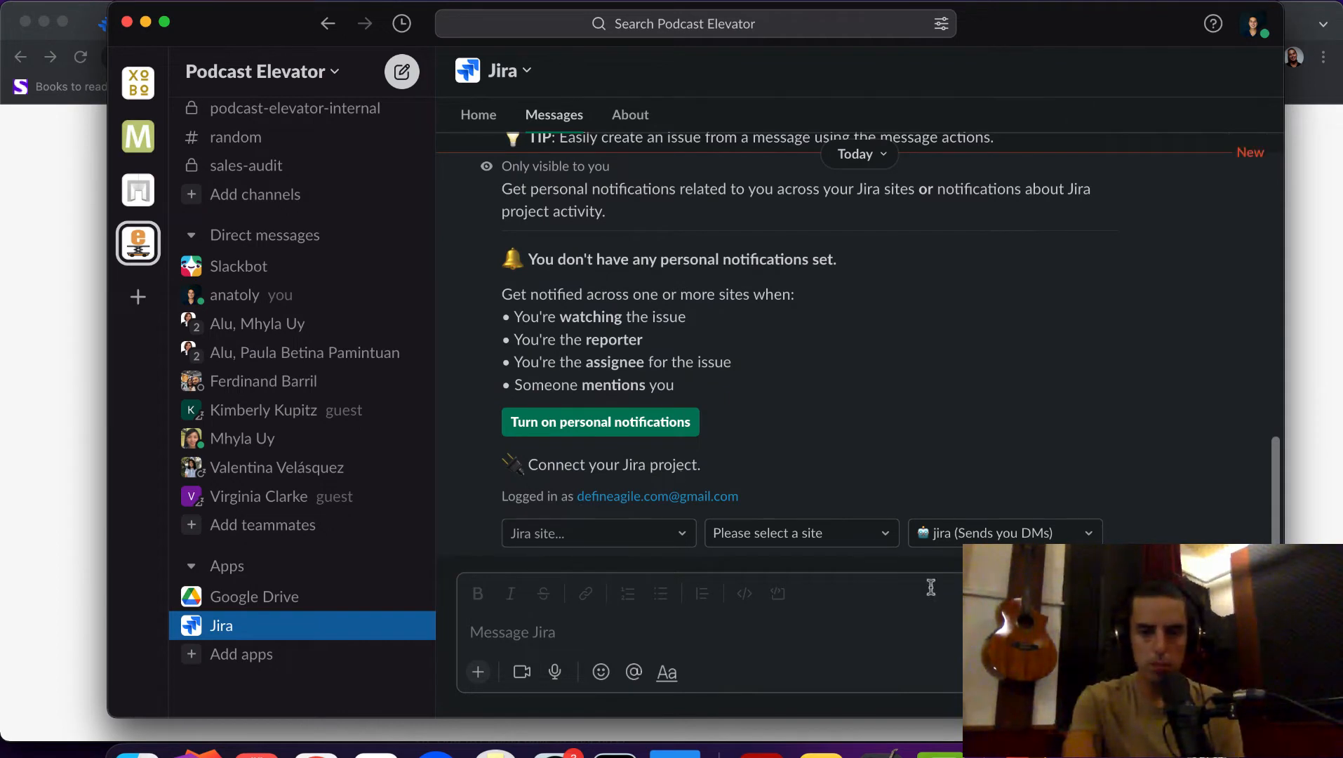
pyautogui.click(665, 535)
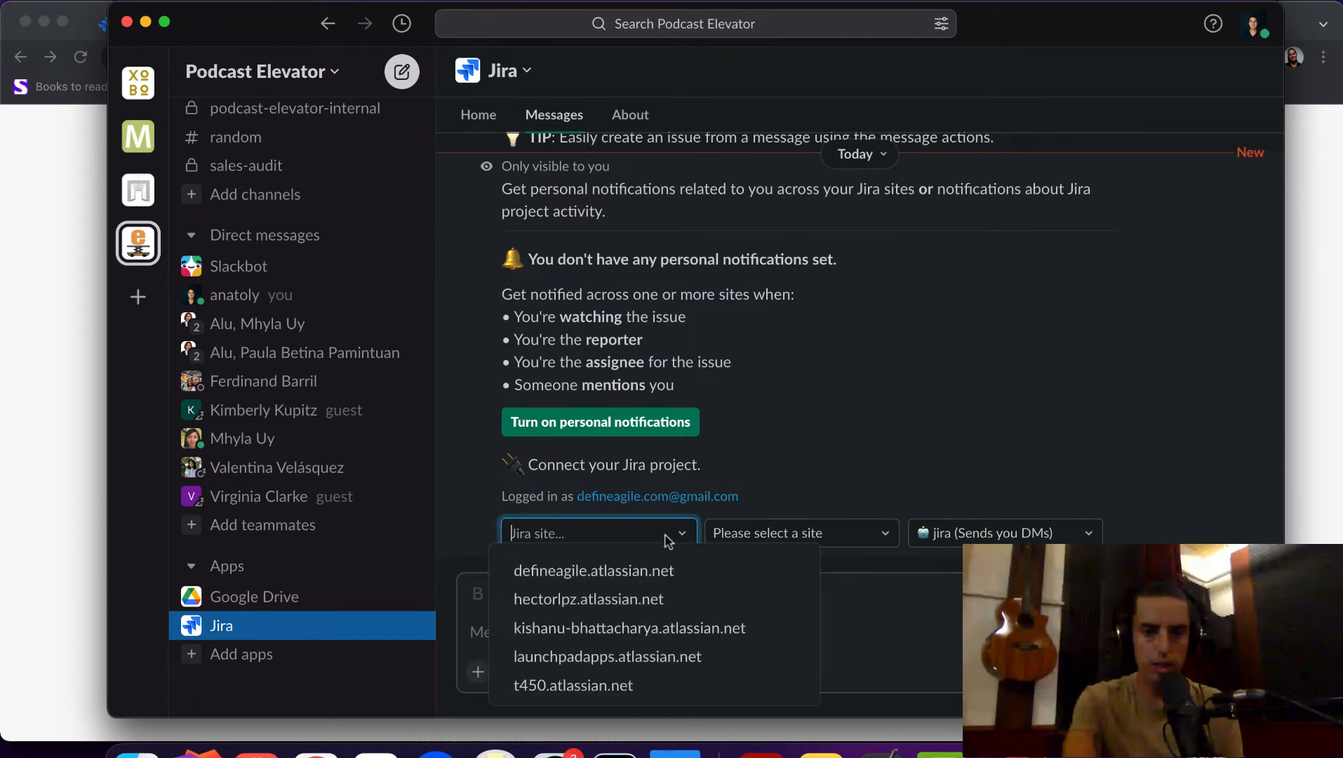
pyautogui.click(580, 566)
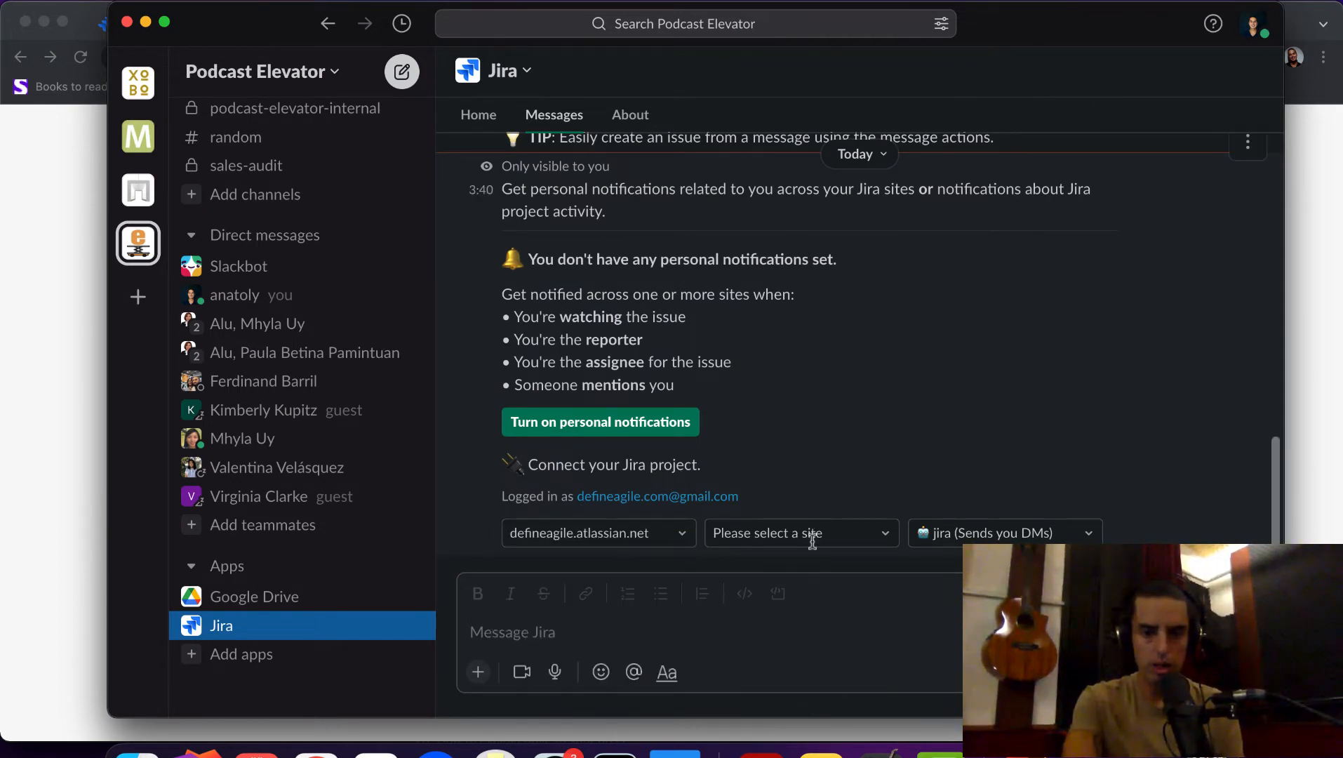
pyautogui.click(818, 542)
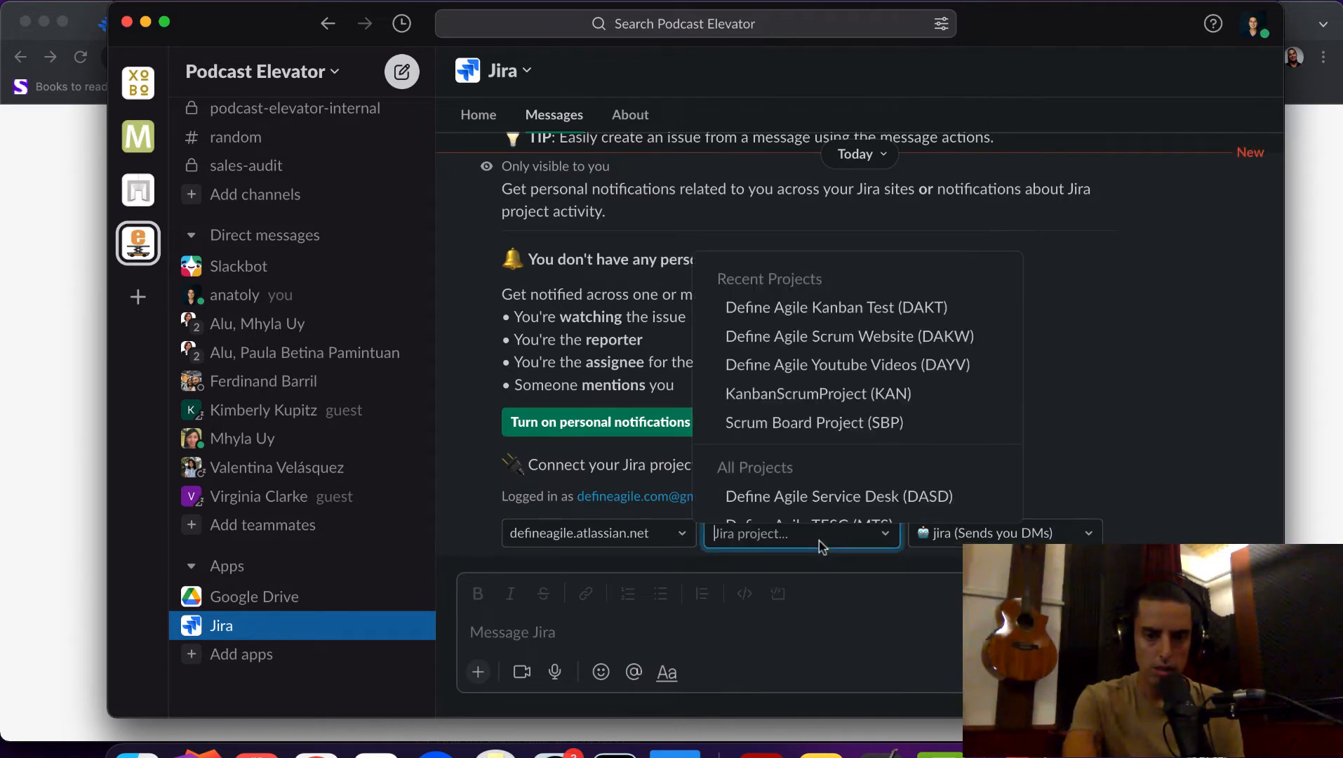
pyautogui.click(836, 316)
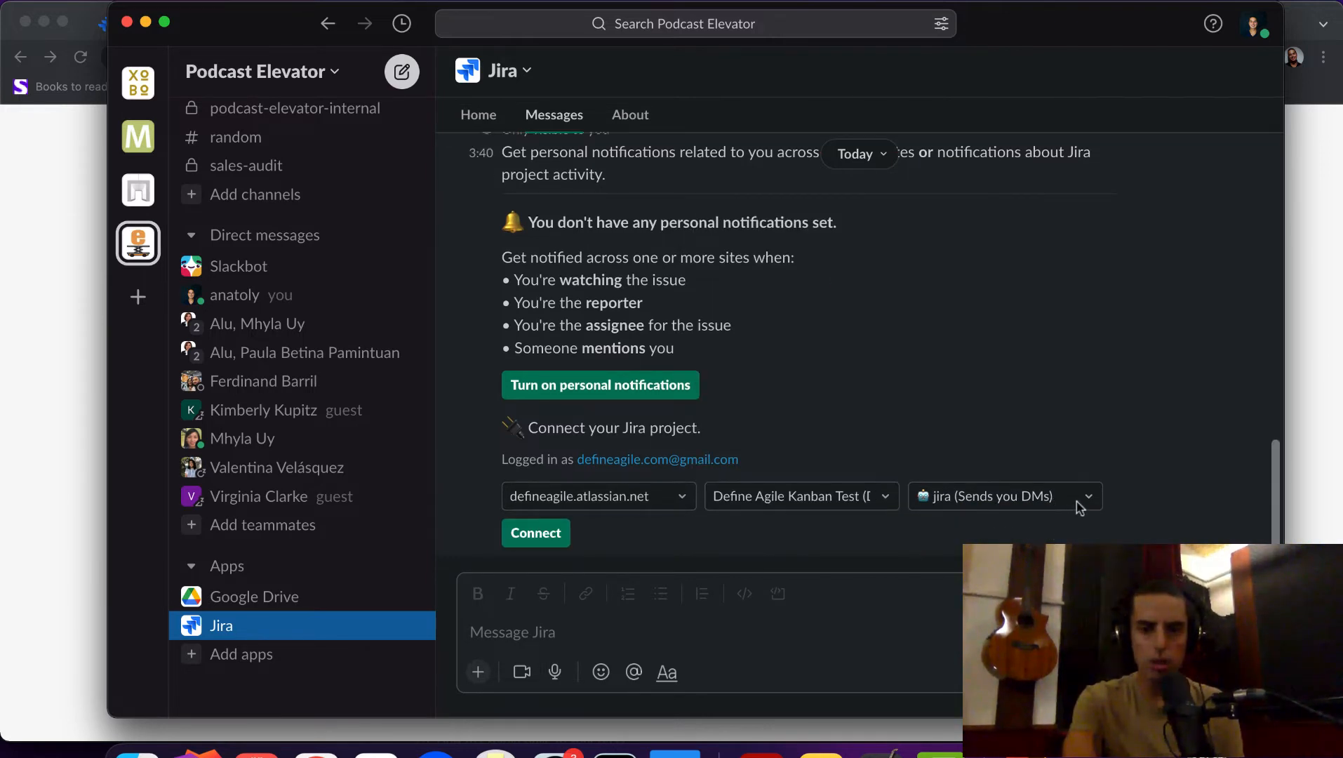
pyautogui.click(1078, 500)
pyautogui.click(825, 417)
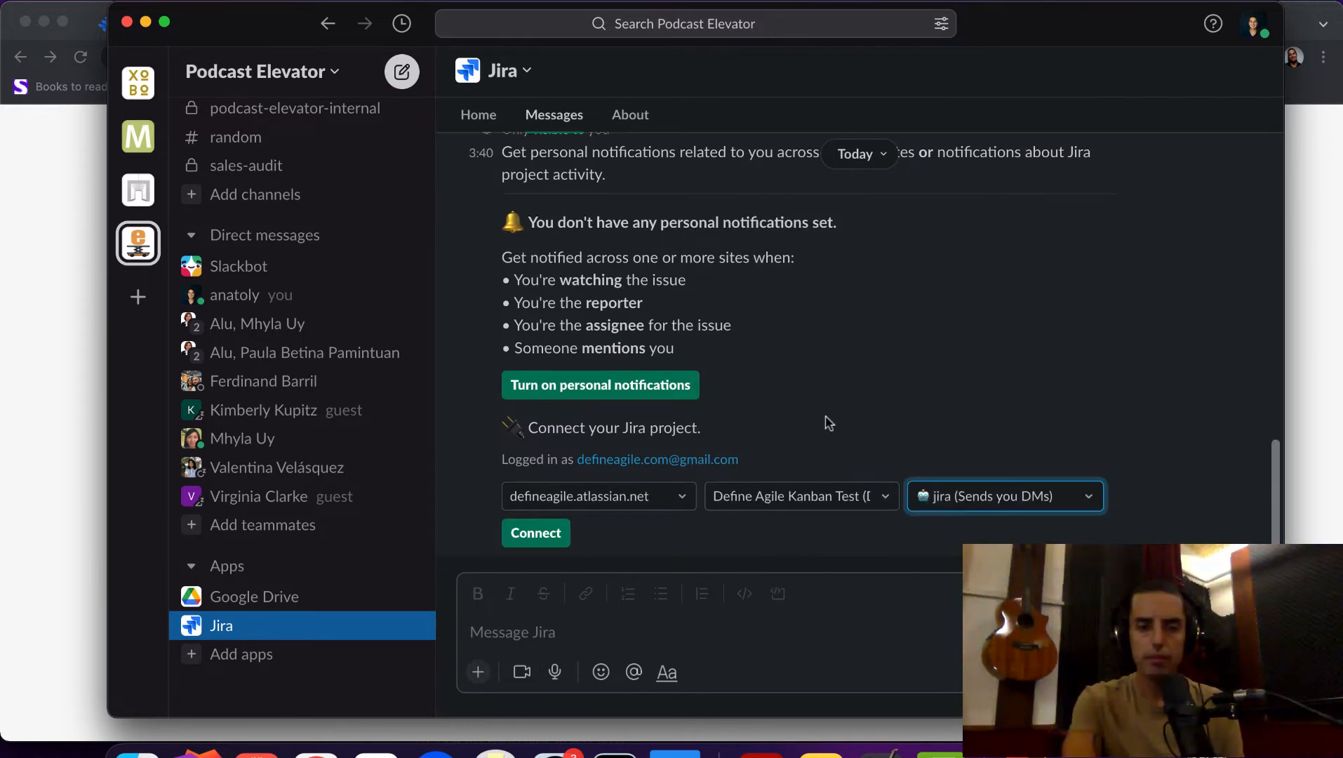
pyautogui.click(259, 194)
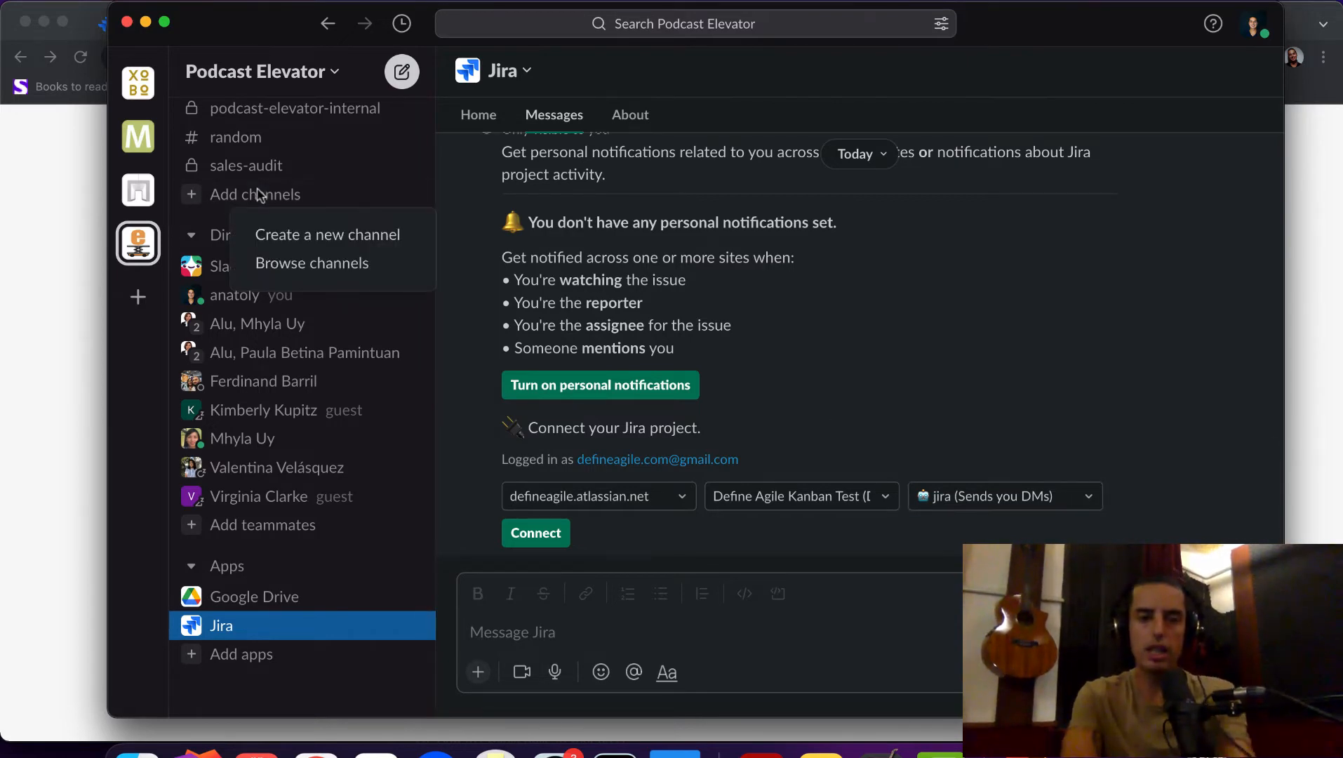
# - Create a new public channel named 'jira' and skip adding people
pyautogui.click(309, 234)
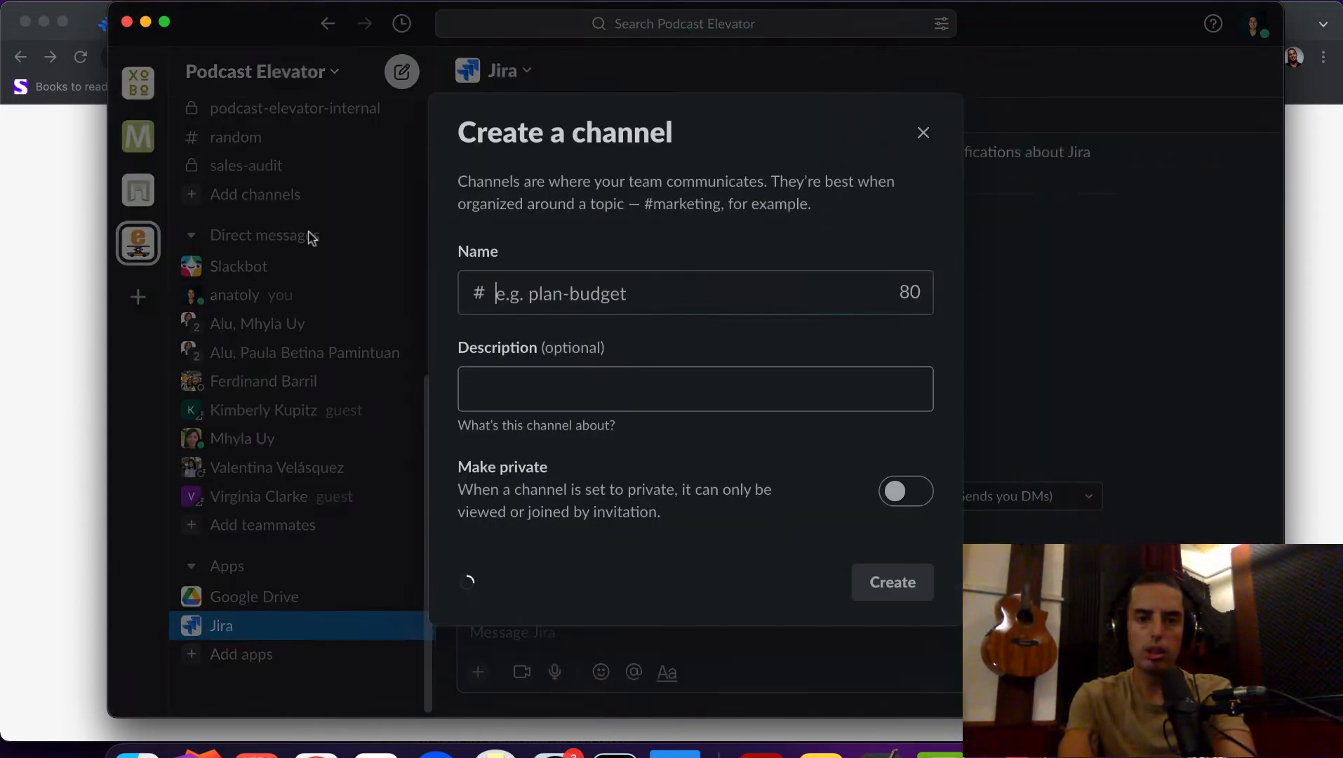
pyautogui.click(523, 298)
pyautogui.write('jira')
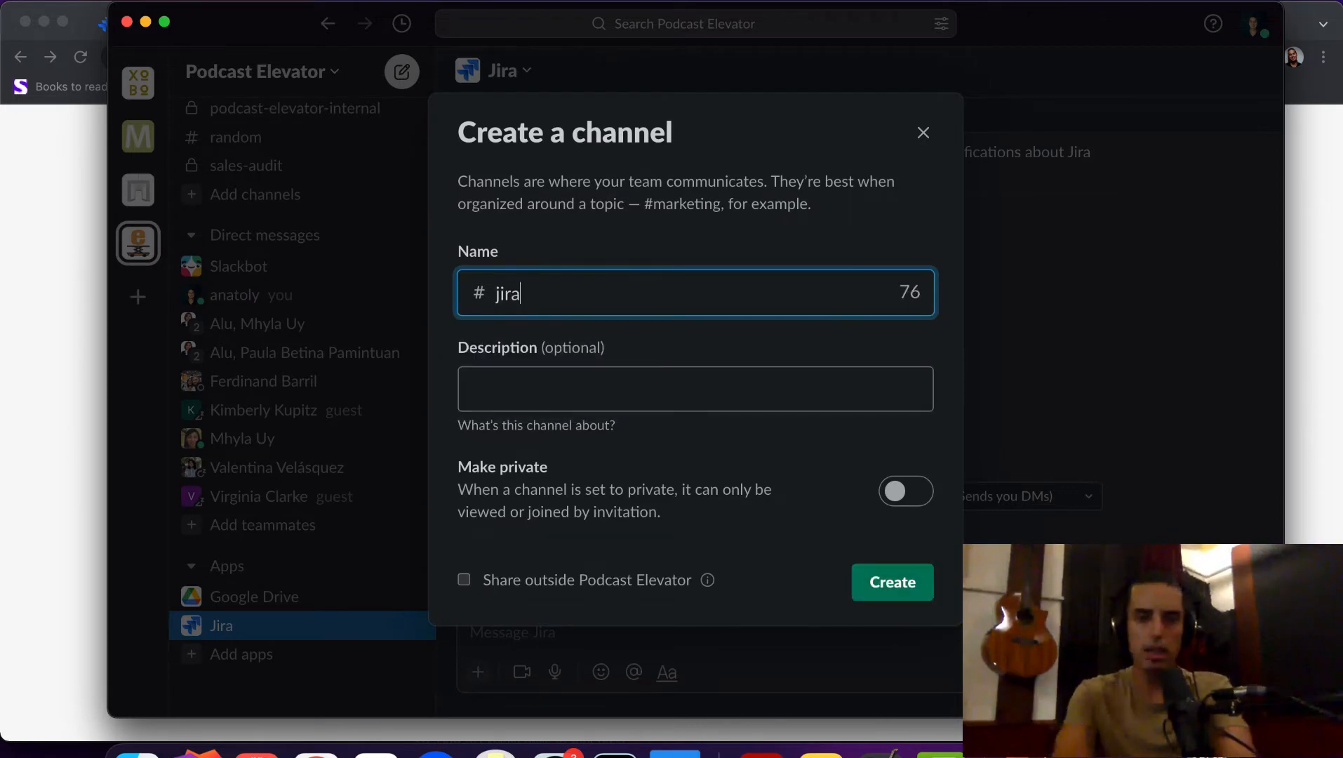
pyautogui.click(601, 391)
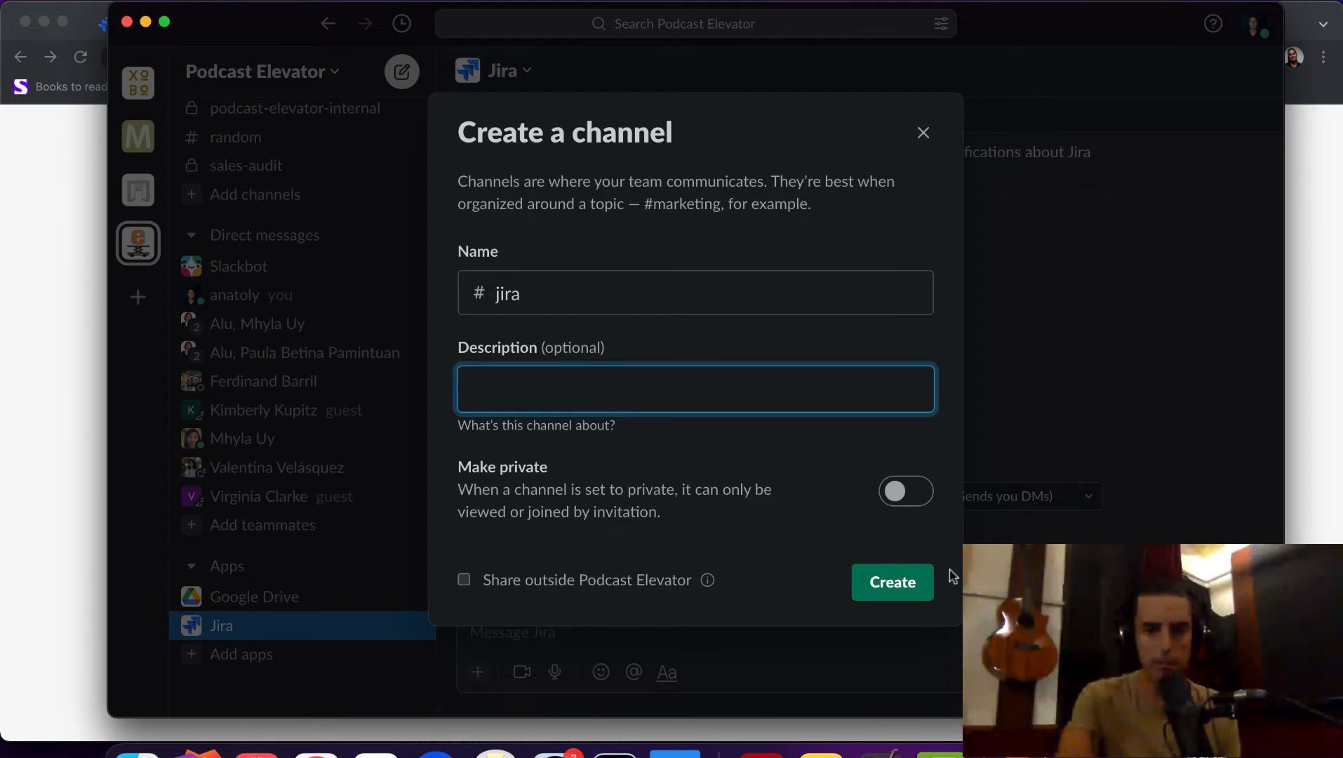
pyautogui.click(900, 584)
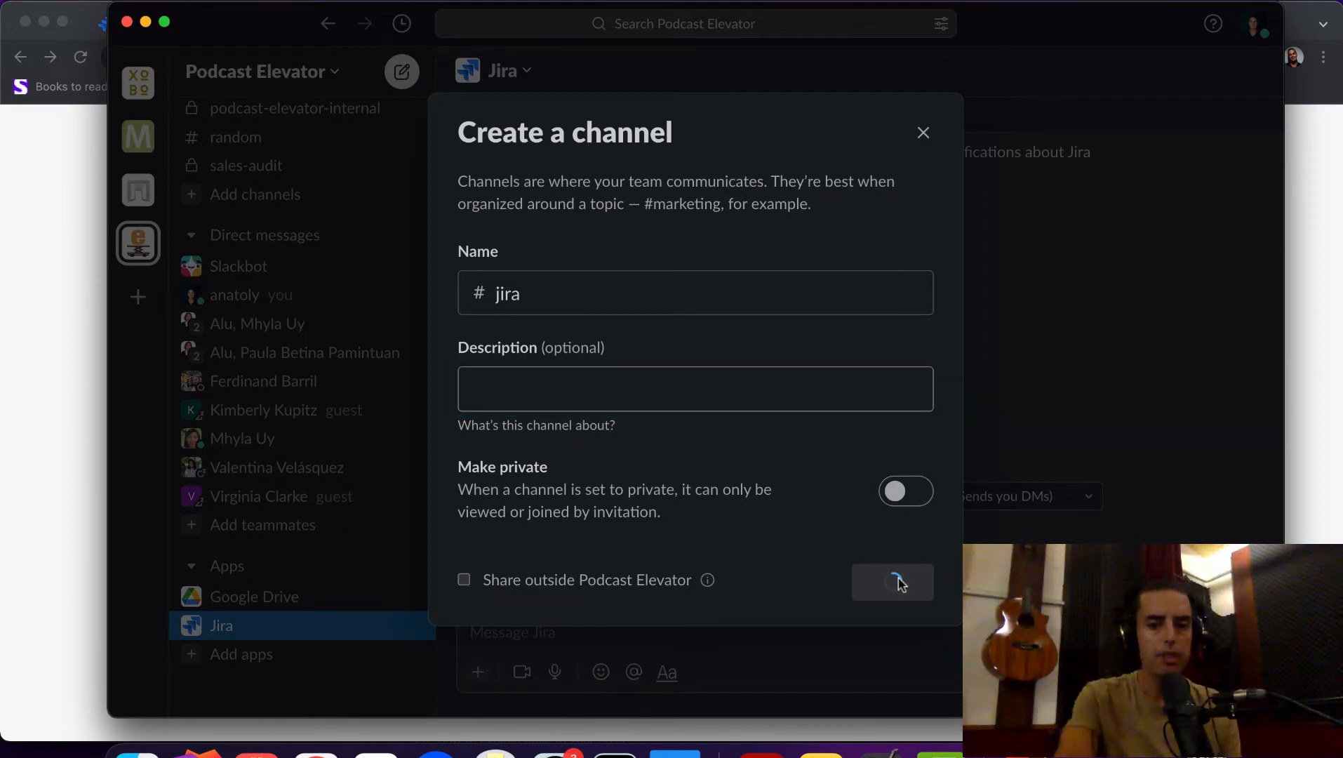
pyautogui.click(964, 241)
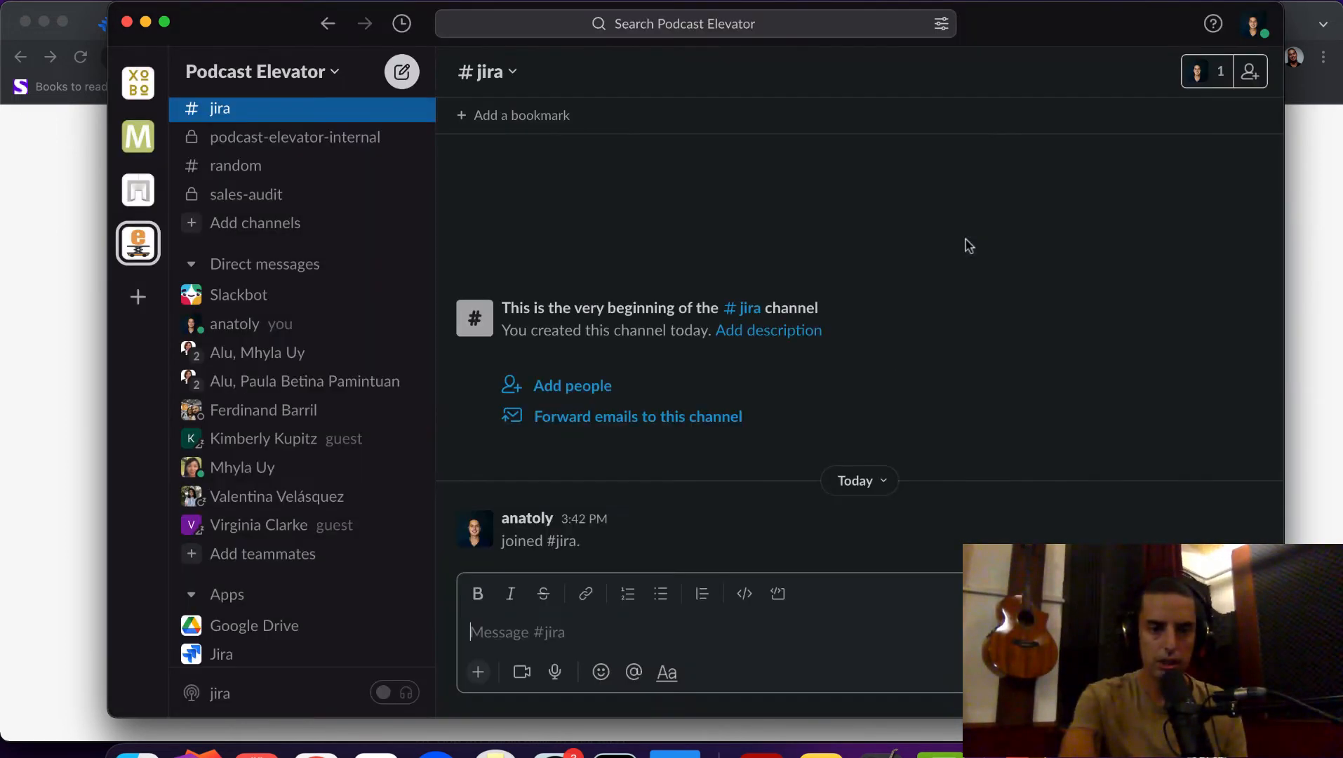
# - In the Jira app form, send DAKT notifications to #jira and connect
pyautogui.scroll(-2, 382, 432)
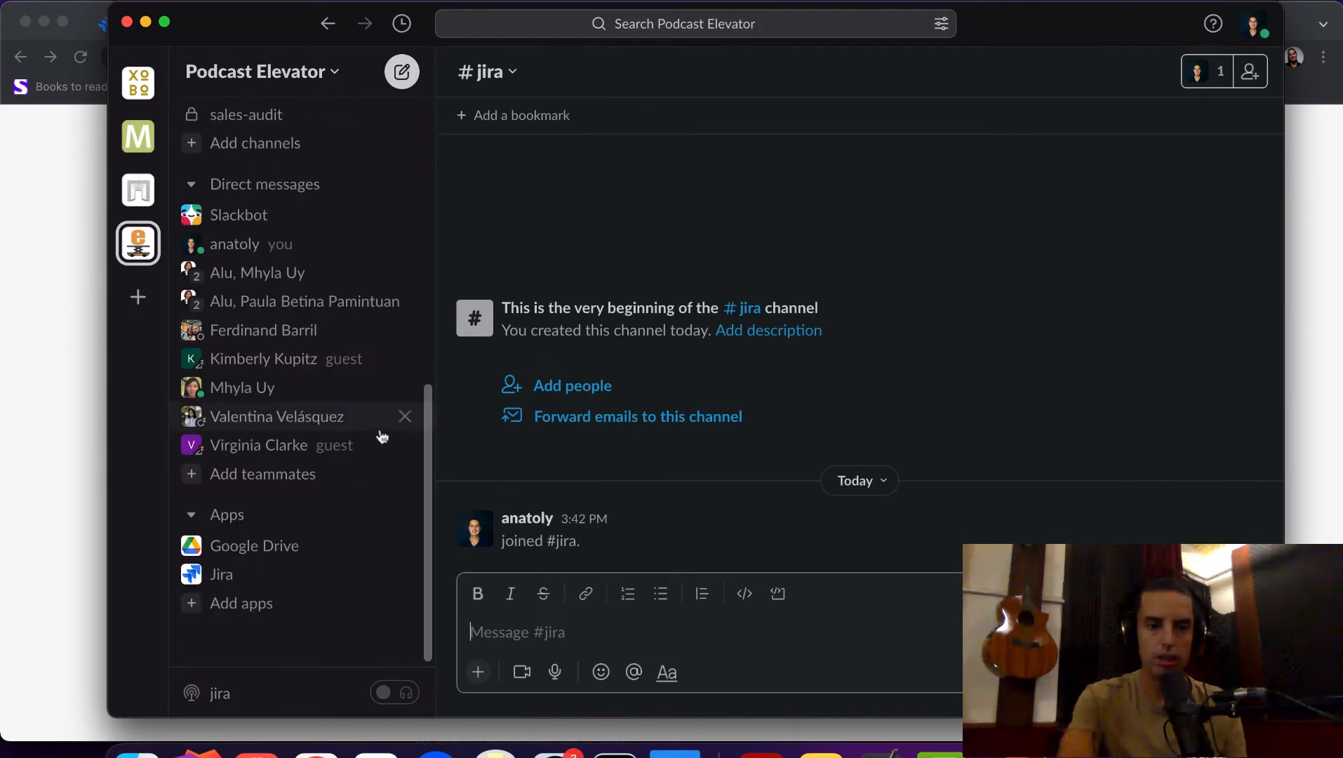
pyautogui.click(269, 574)
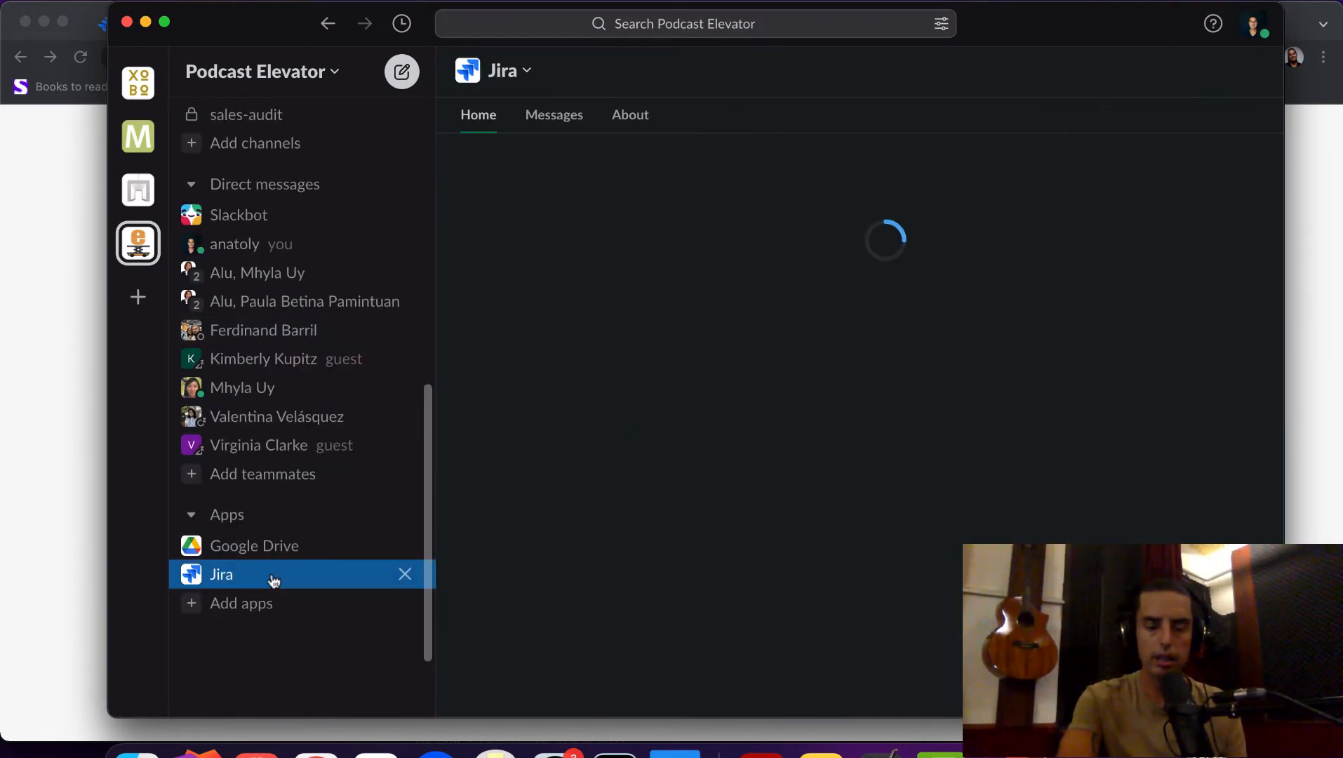
pyautogui.click(543, 118)
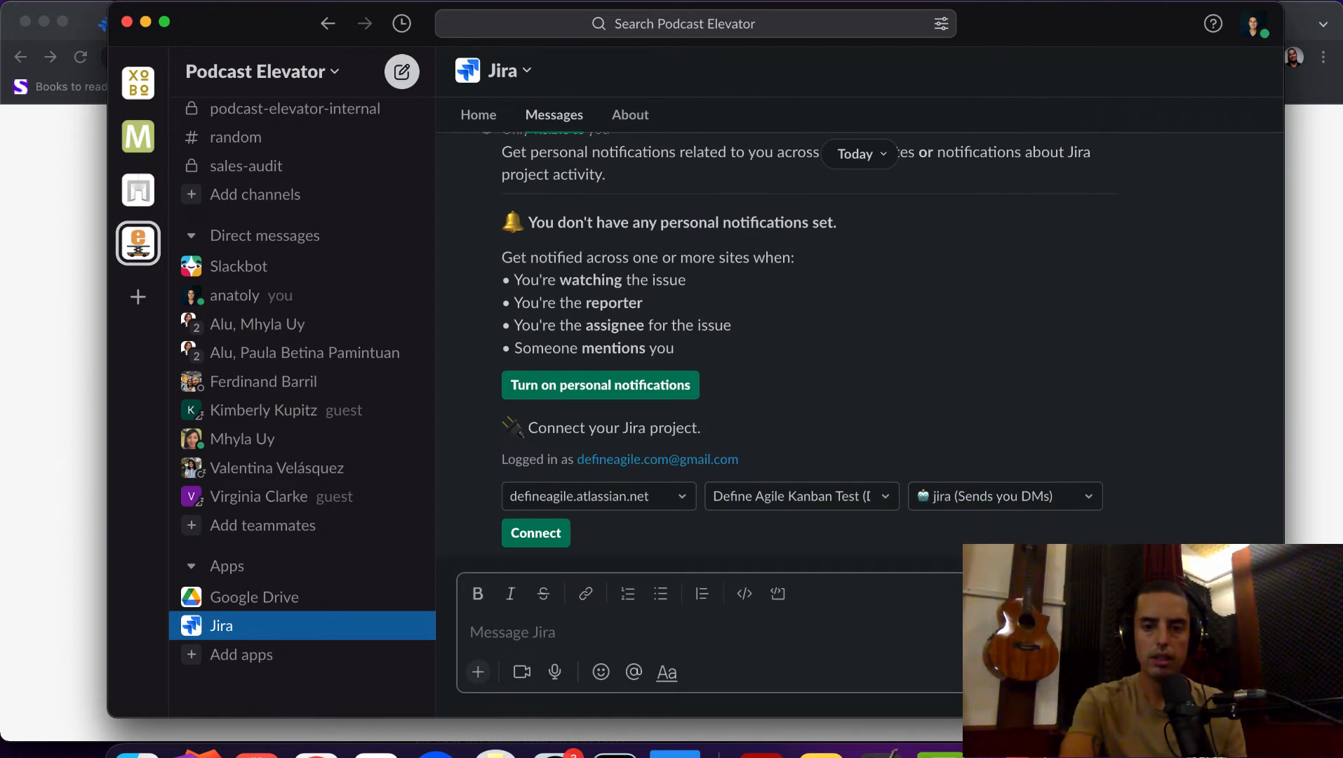
pyautogui.click(1014, 493)
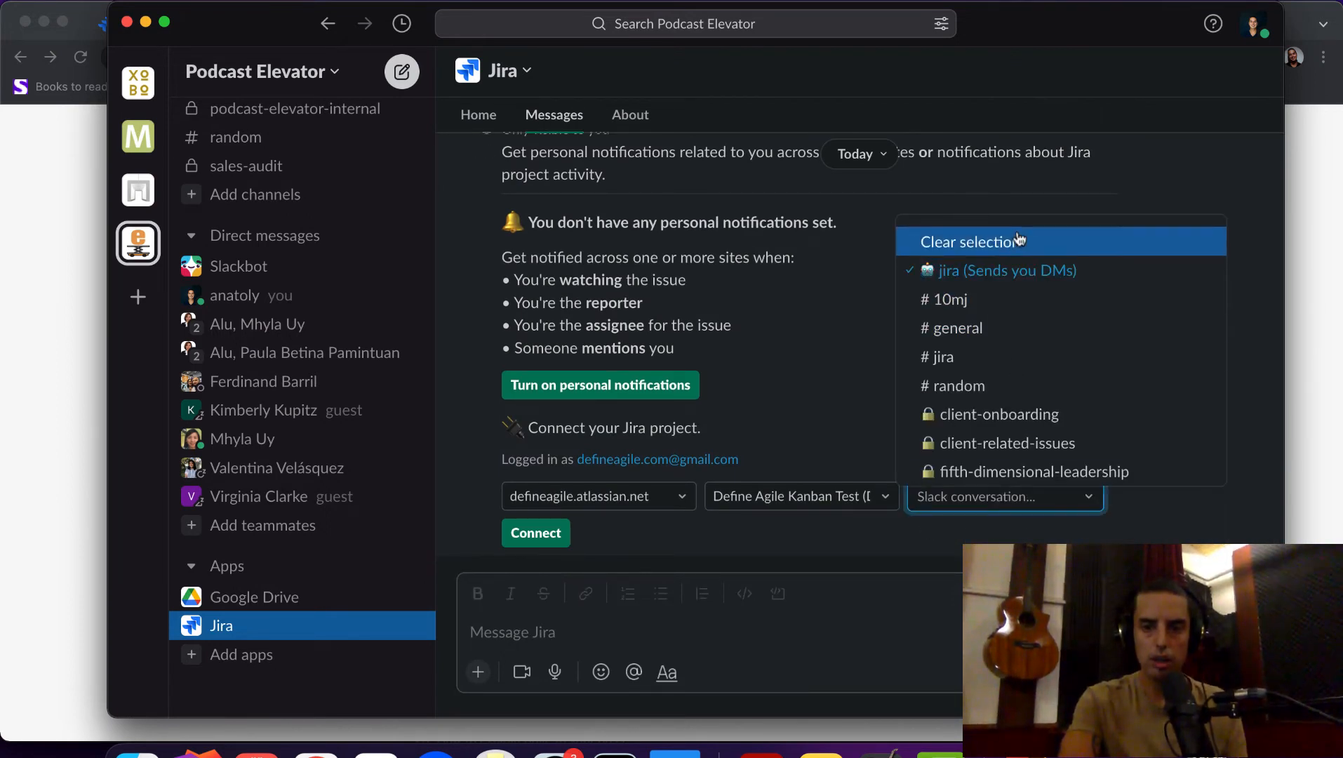
pyautogui.scroll(-1, 1020, 273)
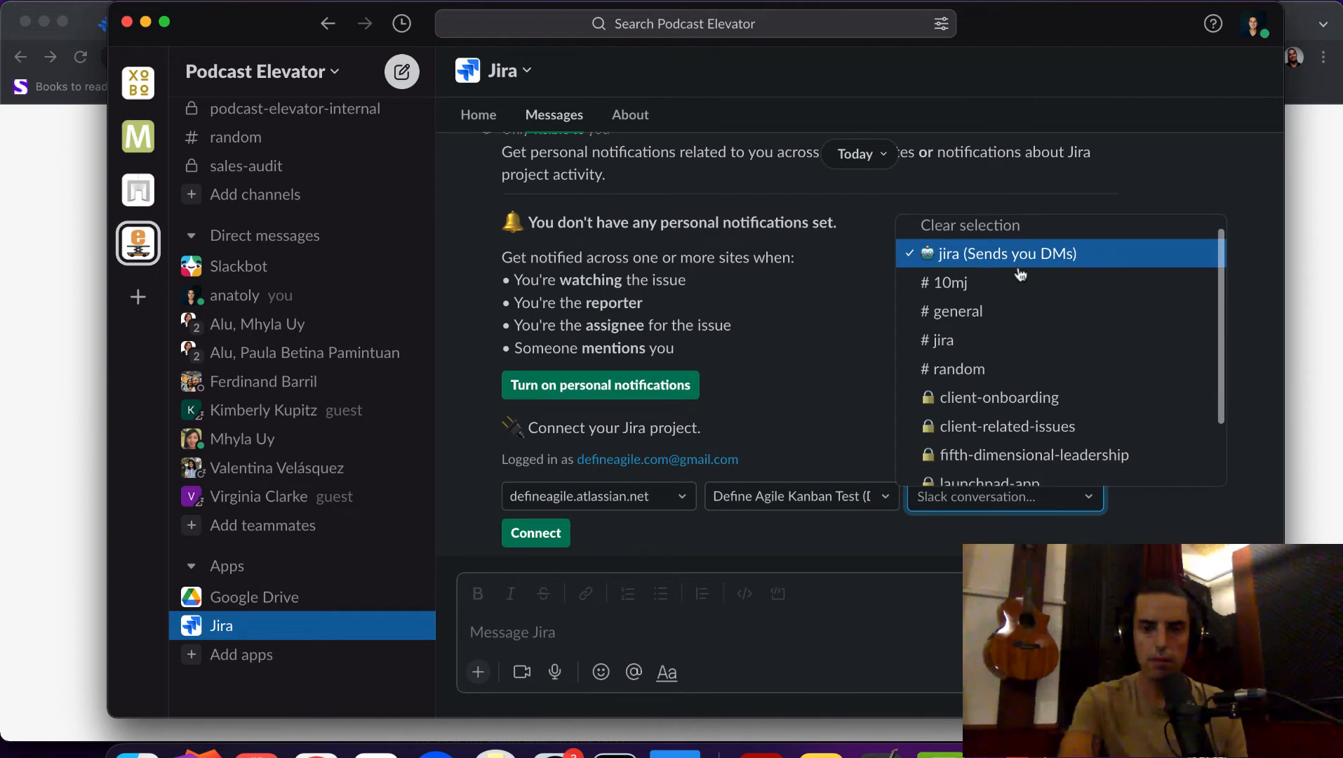
pyautogui.click(982, 339)
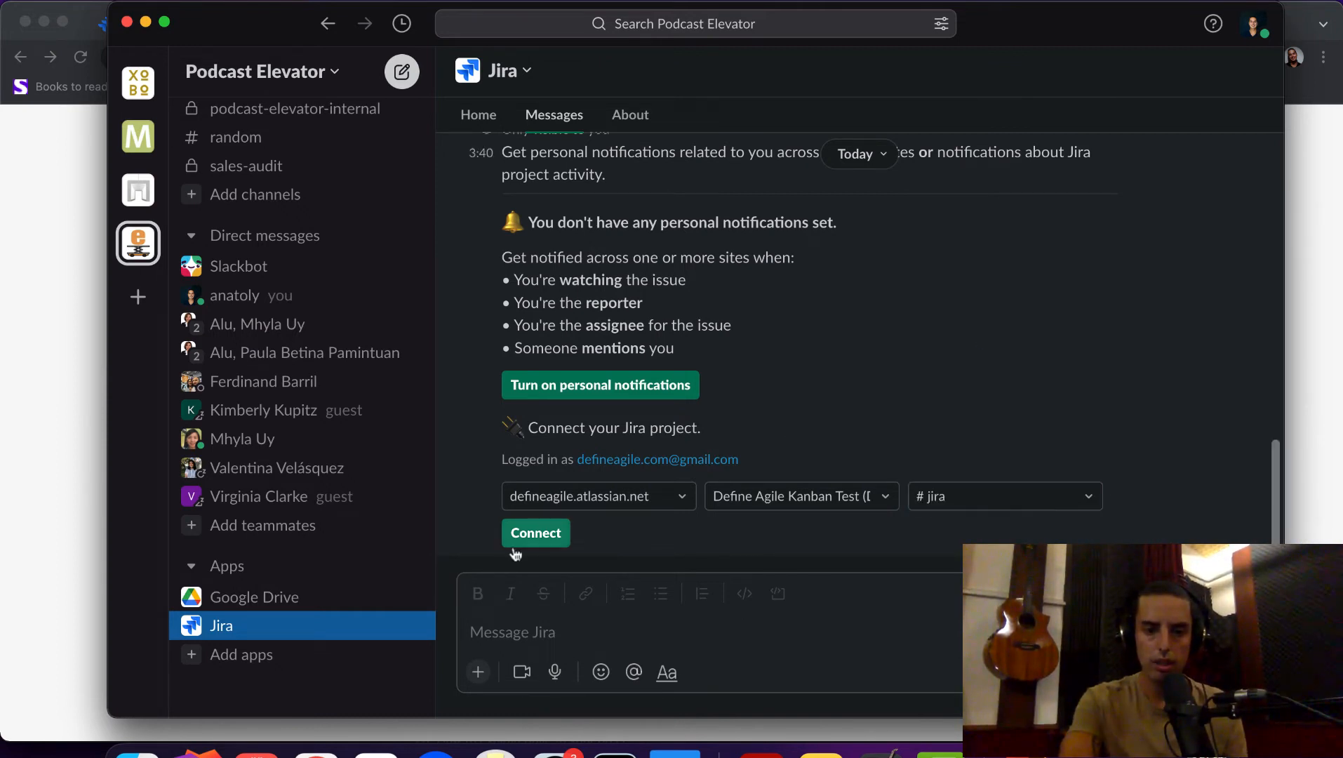
pyautogui.click(531, 537)
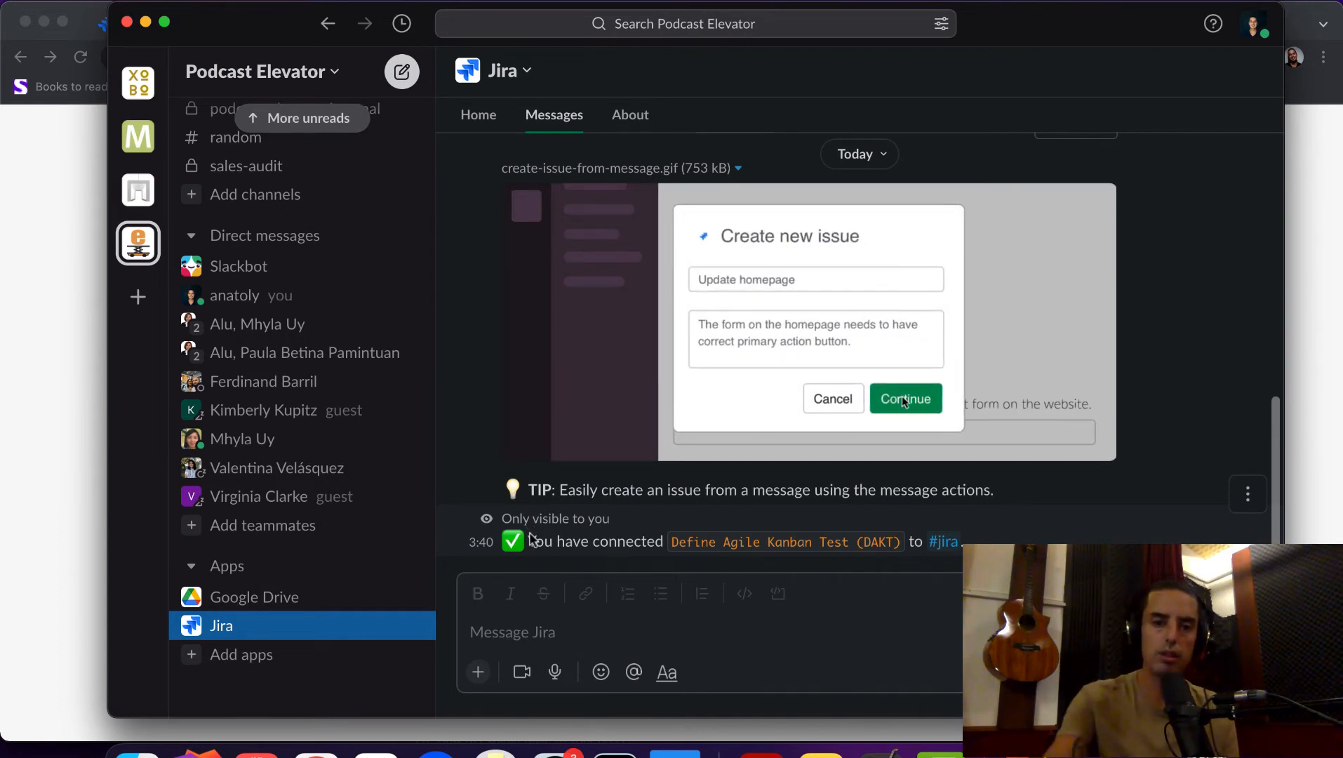
# - Open the #jira channel to see the connection notice
pyautogui.scroll(5, 247, 270)
pyautogui.scroll(-1, 245, 273)
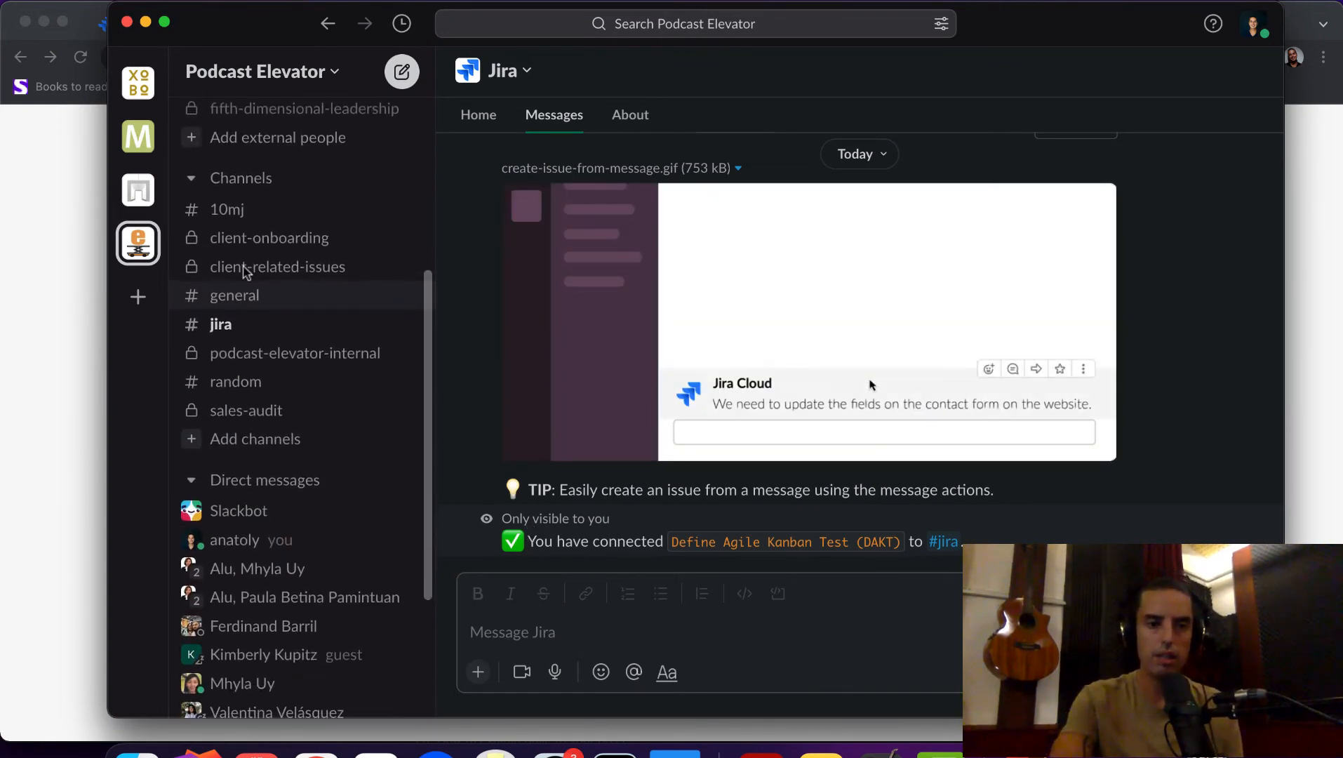
pyautogui.click(226, 326)
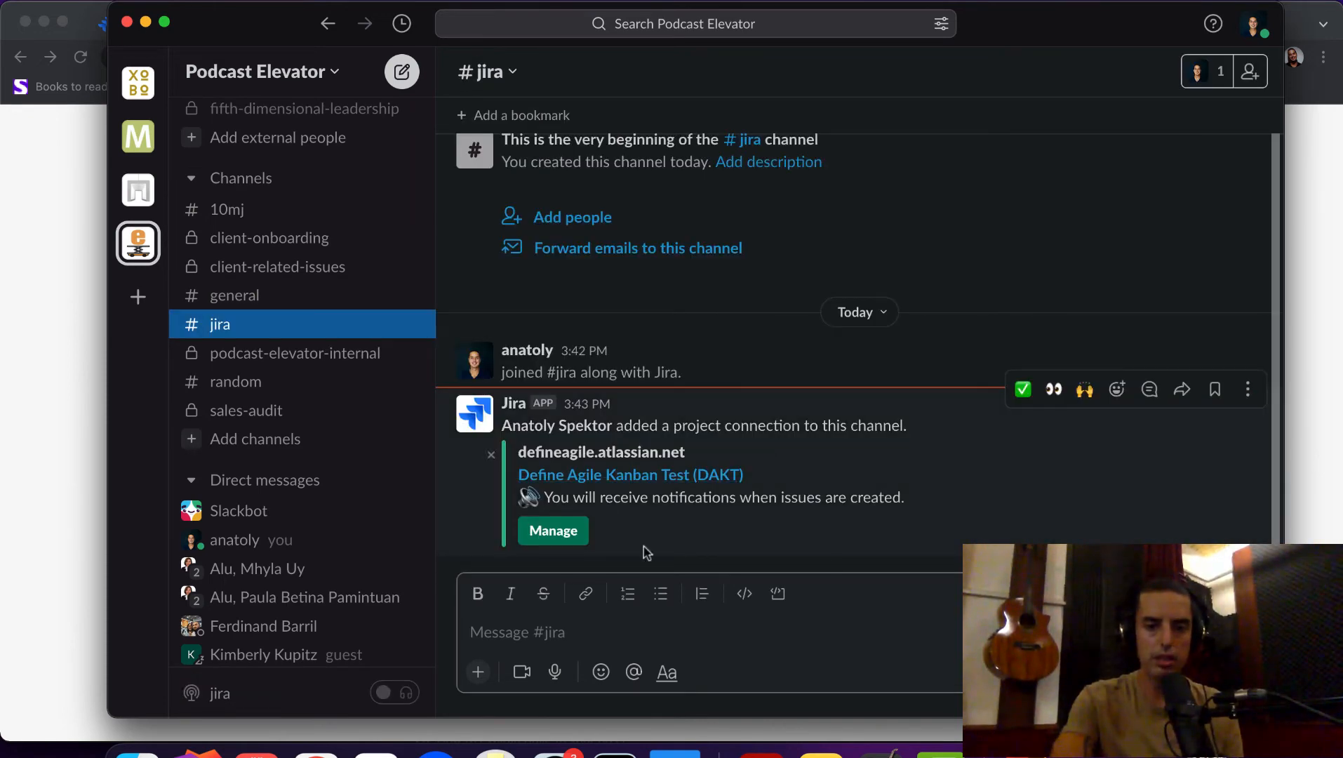
# - Open Manage for the #jira connection and review the Type, Priority and JQL filters
pyautogui.click(547, 535)
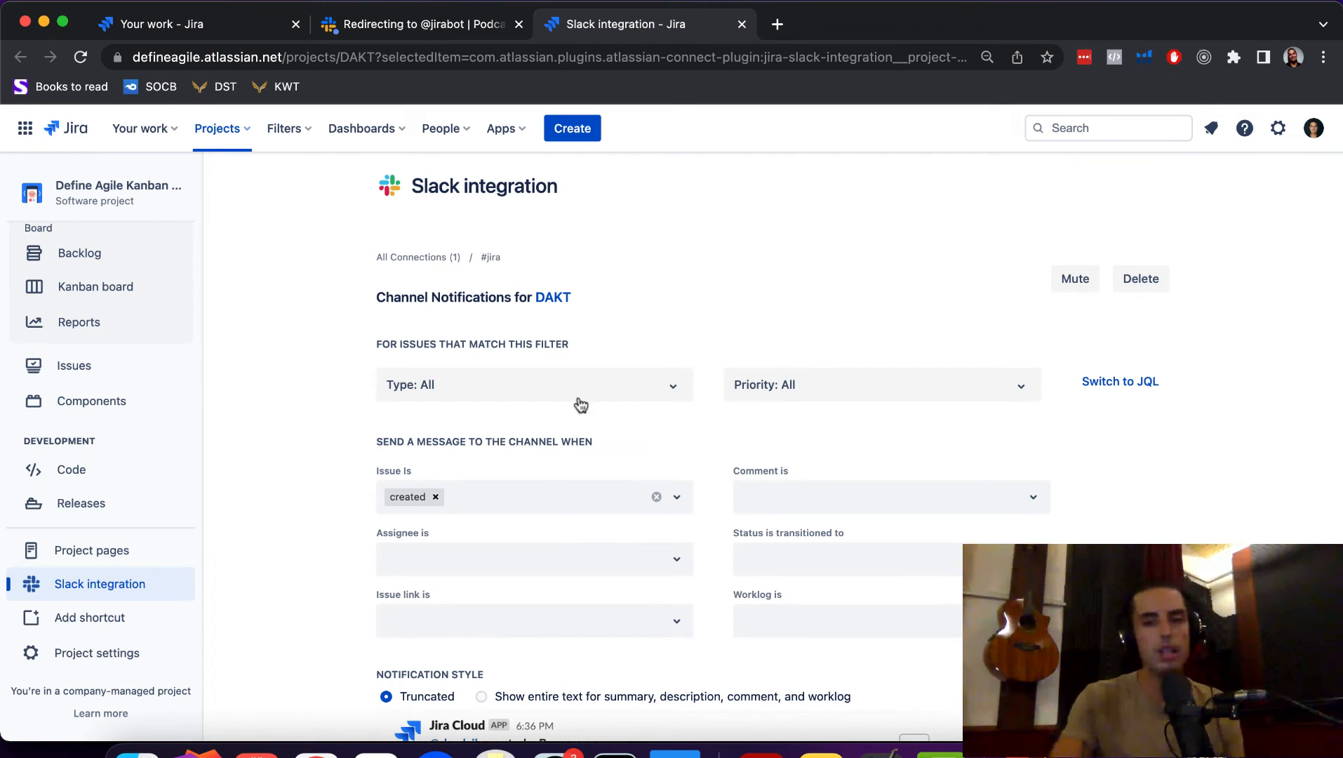
pyautogui.click(666, 390)
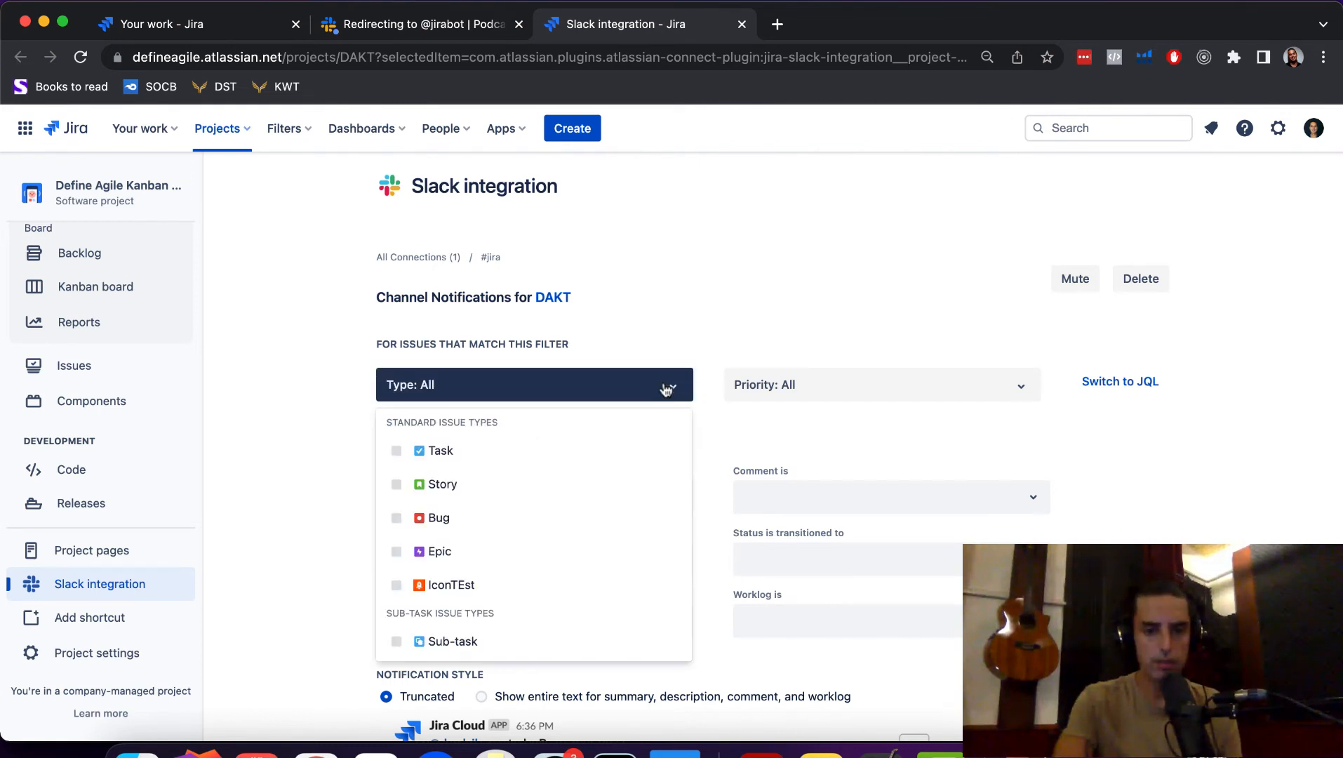
pyautogui.click(806, 244)
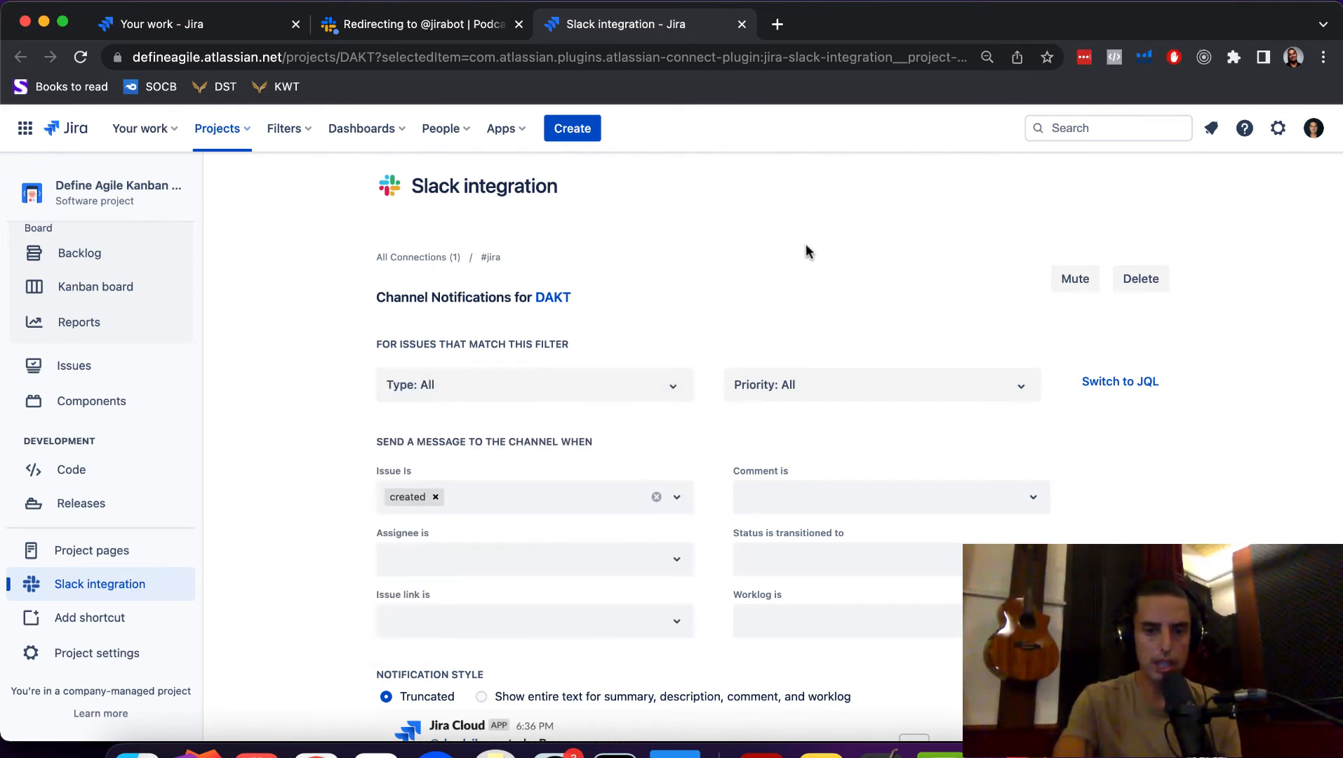
pyautogui.click(826, 390)
pyautogui.click(825, 328)
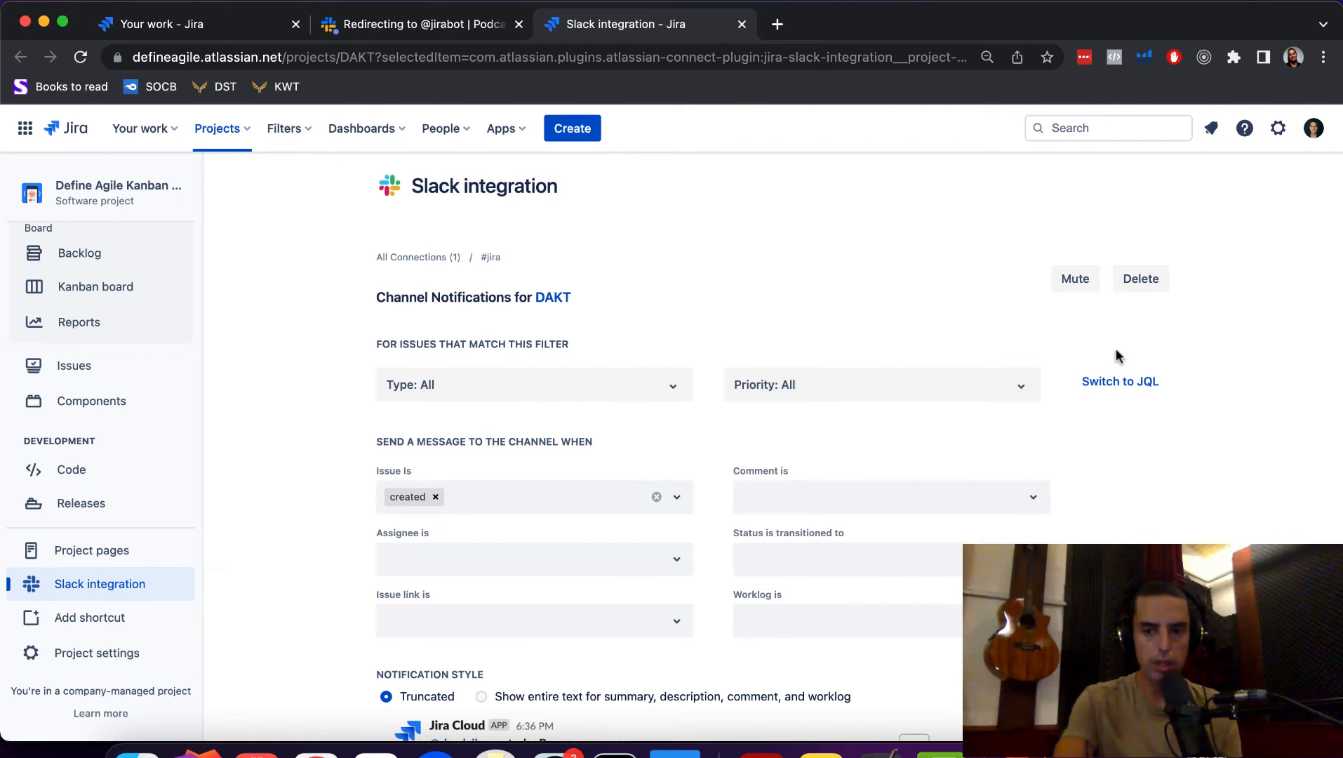
pyautogui.click(1123, 382)
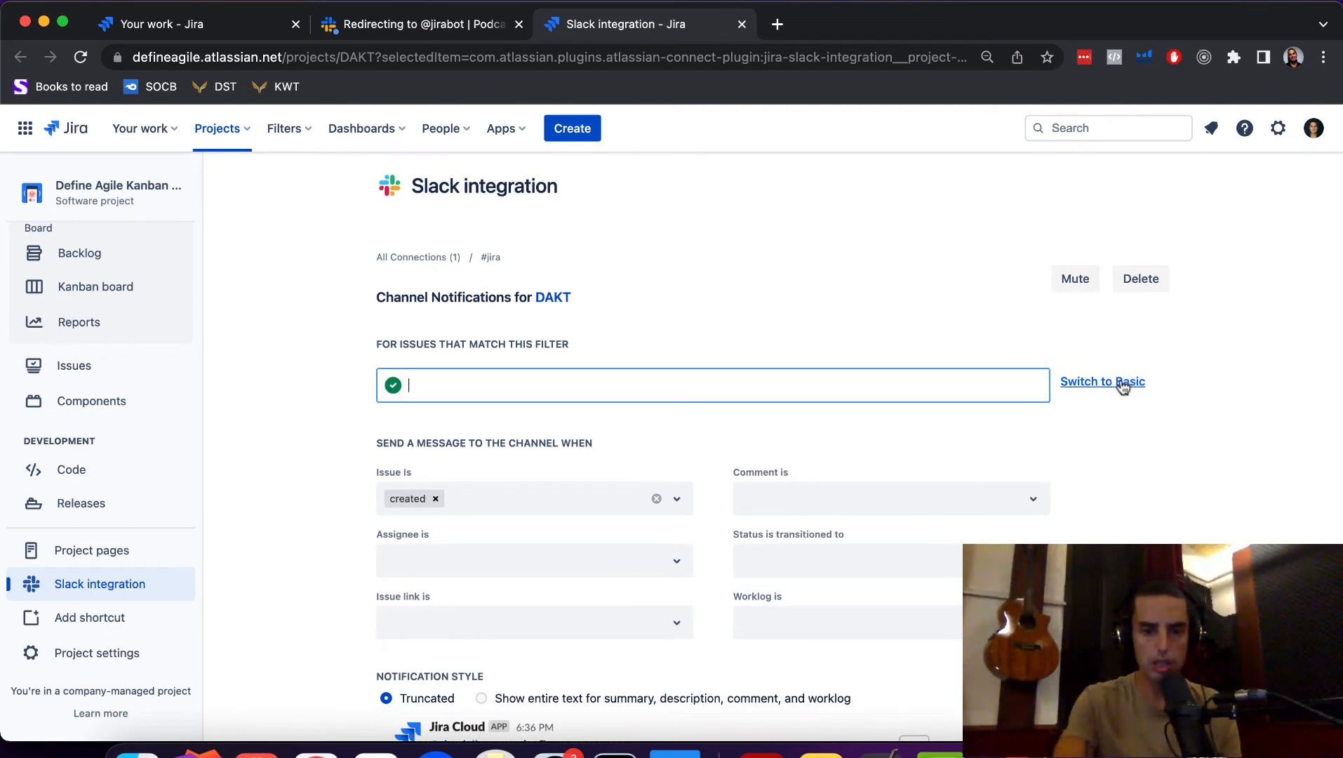
pyautogui.click(1167, 379)
pyautogui.click(1092, 382)
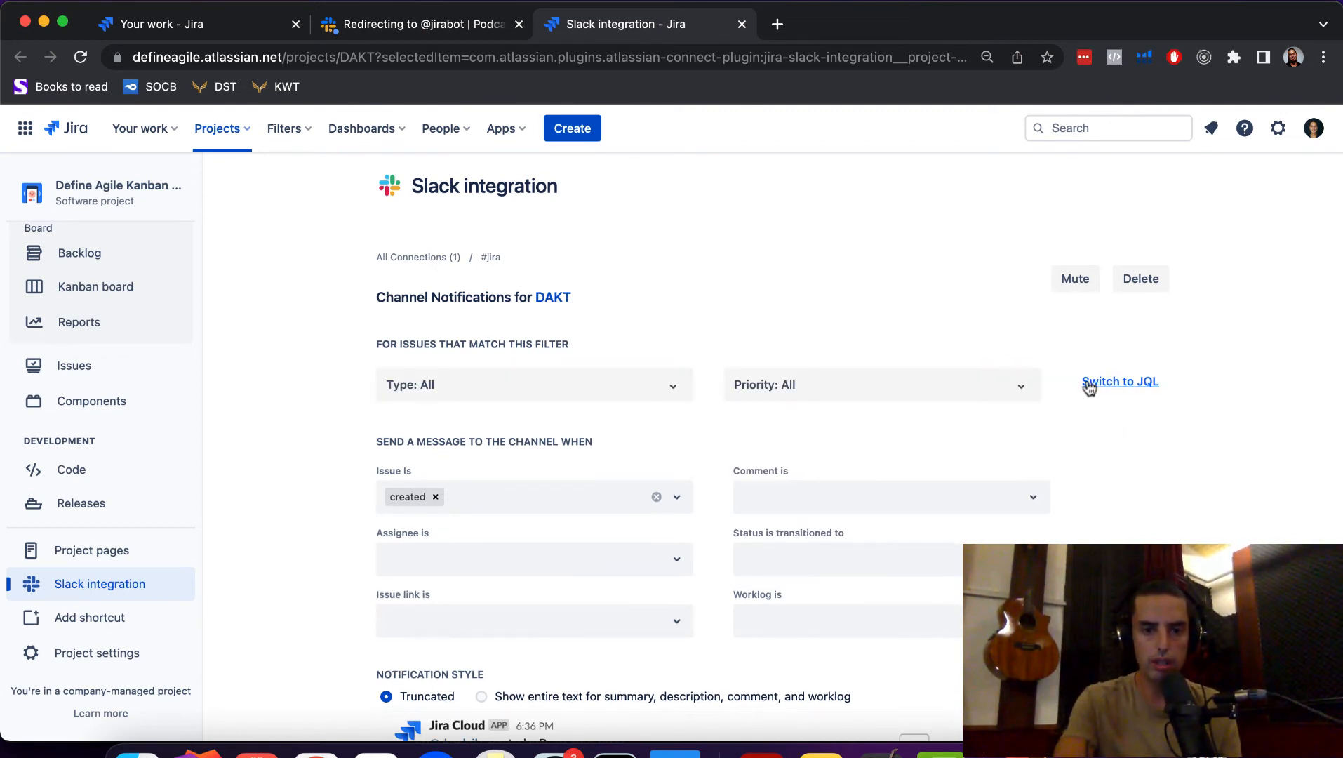
# - Keep all types and priorities for issue-created notifications and save the changes
pyautogui.scroll(-2, 869, 336)
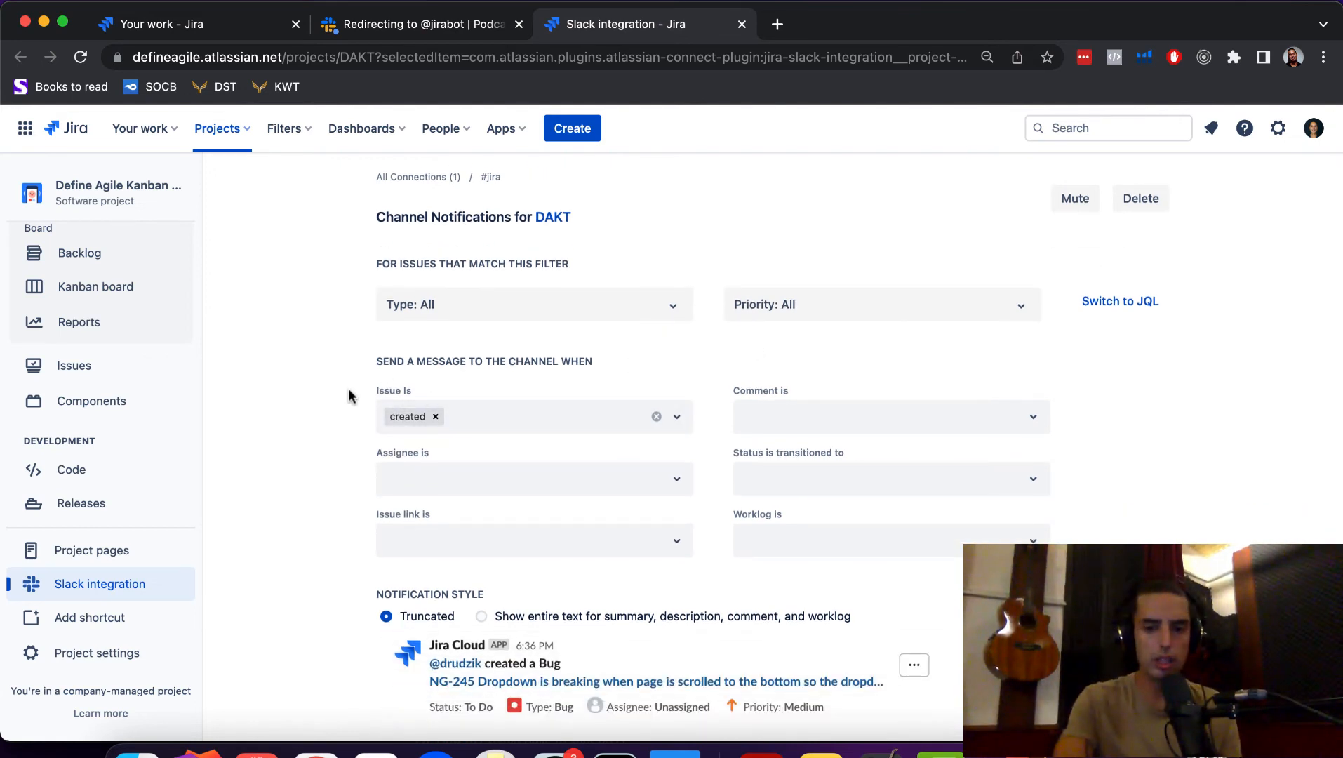
pyautogui.scroll(-1, 662, 419)
pyautogui.scroll(-2, 661, 419)
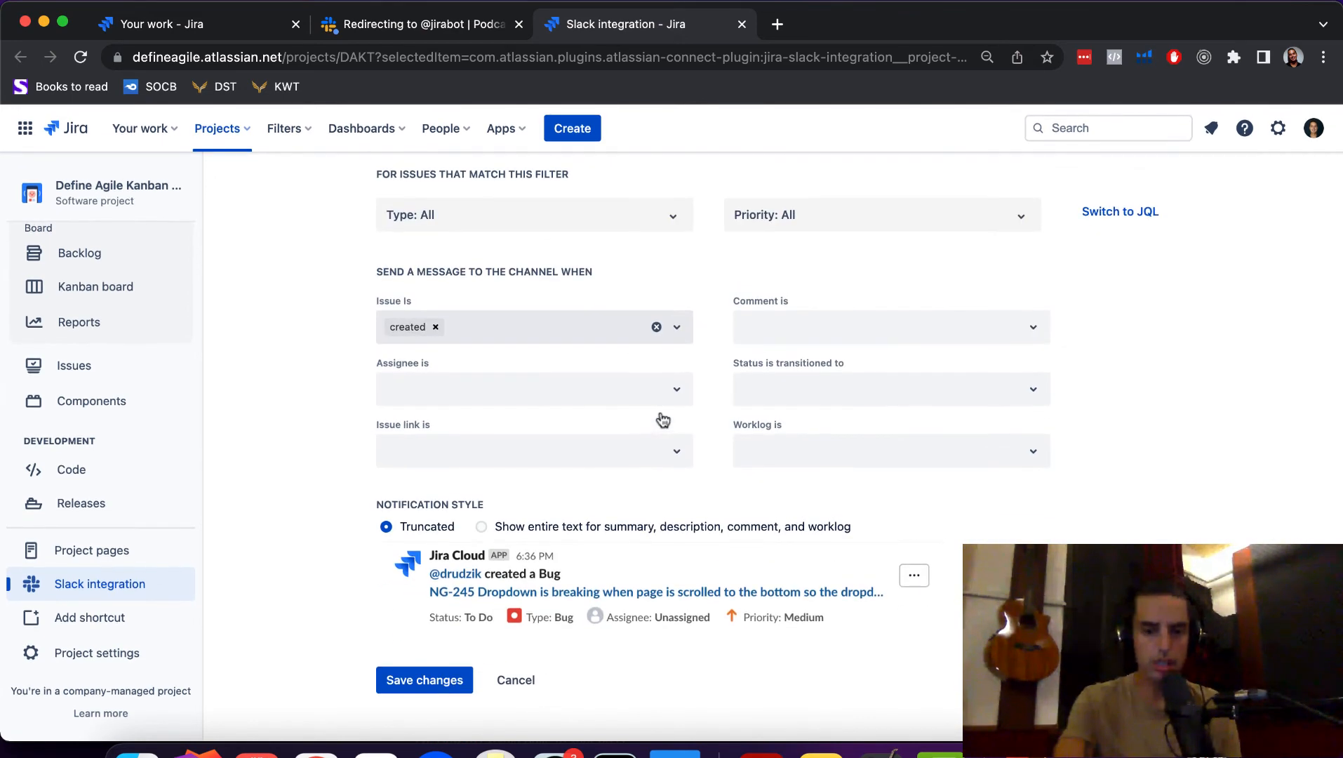
pyautogui.scroll(4, 663, 419)
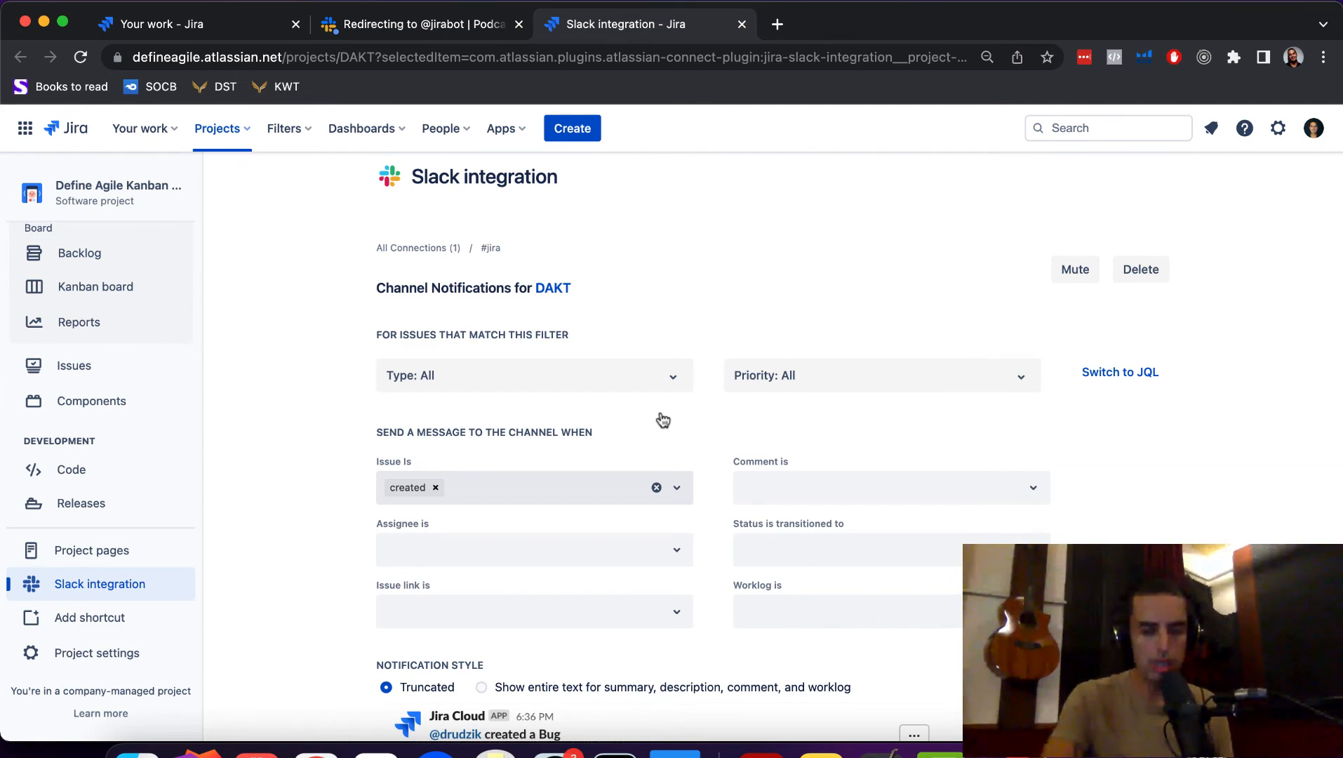
pyautogui.scroll(-4, 663, 419)
pyautogui.scroll(4, 663, 419)
pyautogui.scroll(-4, 660, 420)
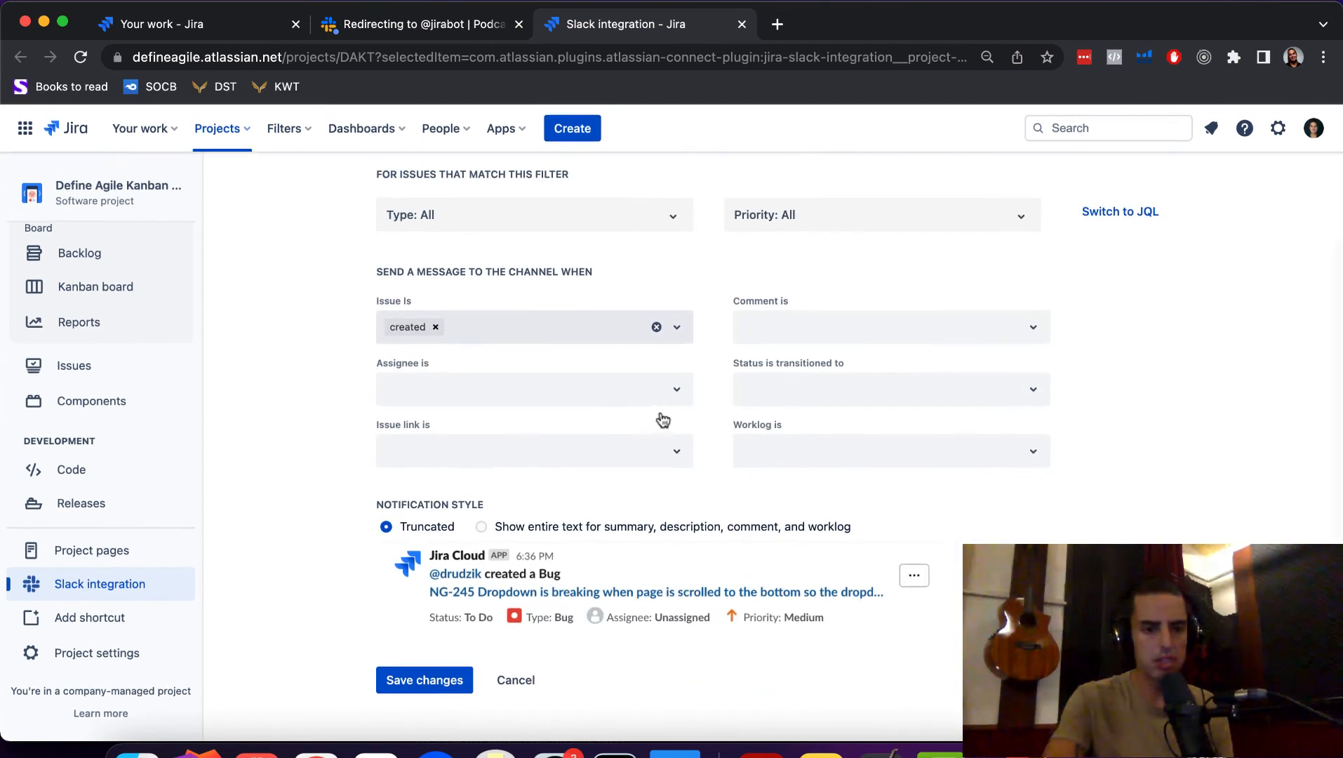
pyautogui.click(431, 679)
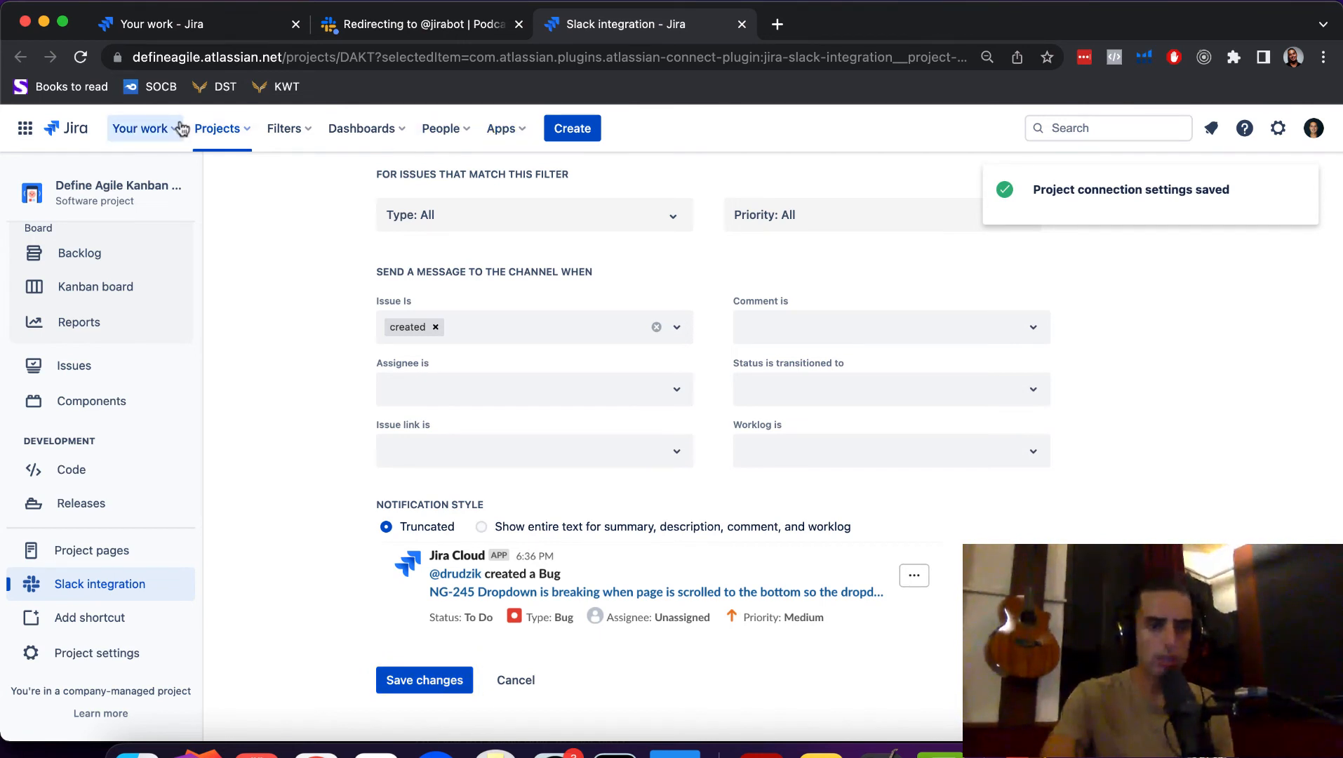
pyautogui.click(220, 134)
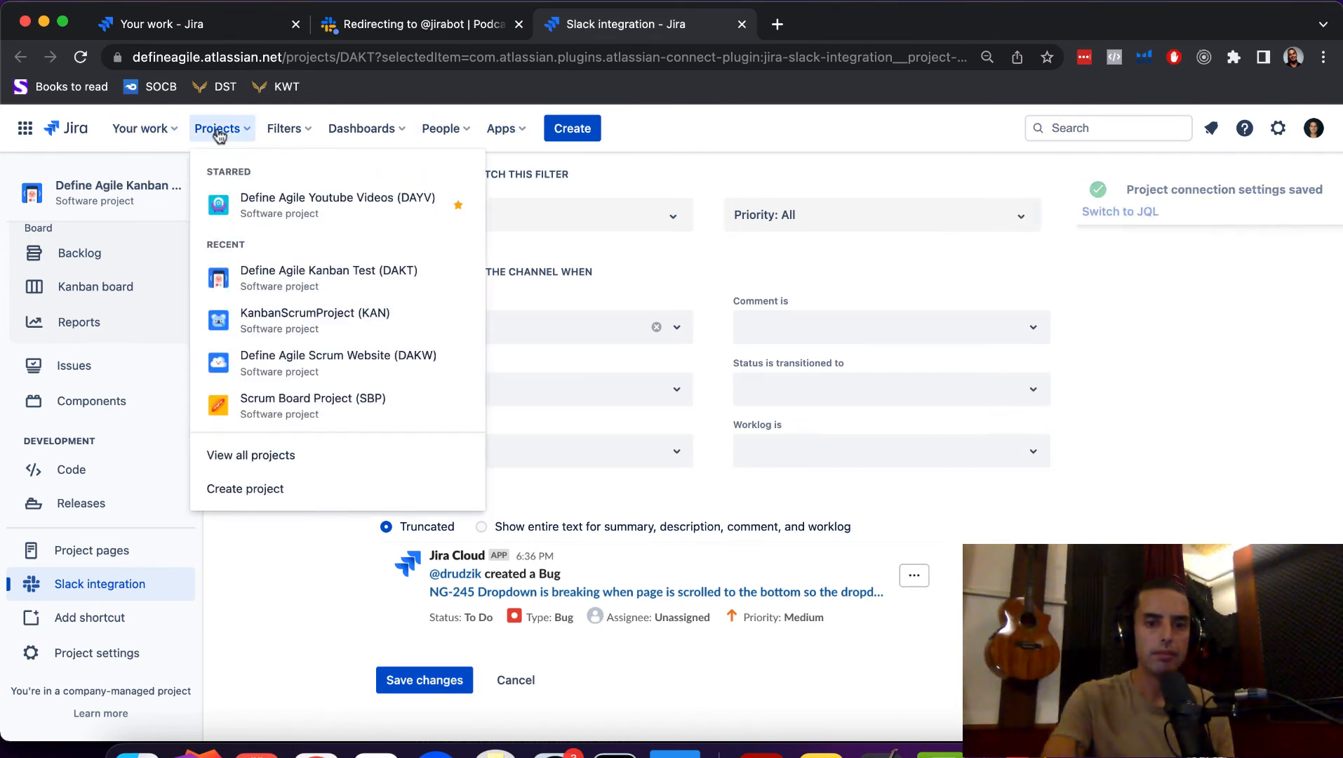
# - Create a Story titled 'Slack Test' in Define Agile Kanban Test, becoming DAKT-11
pyautogui.click(353, 281)
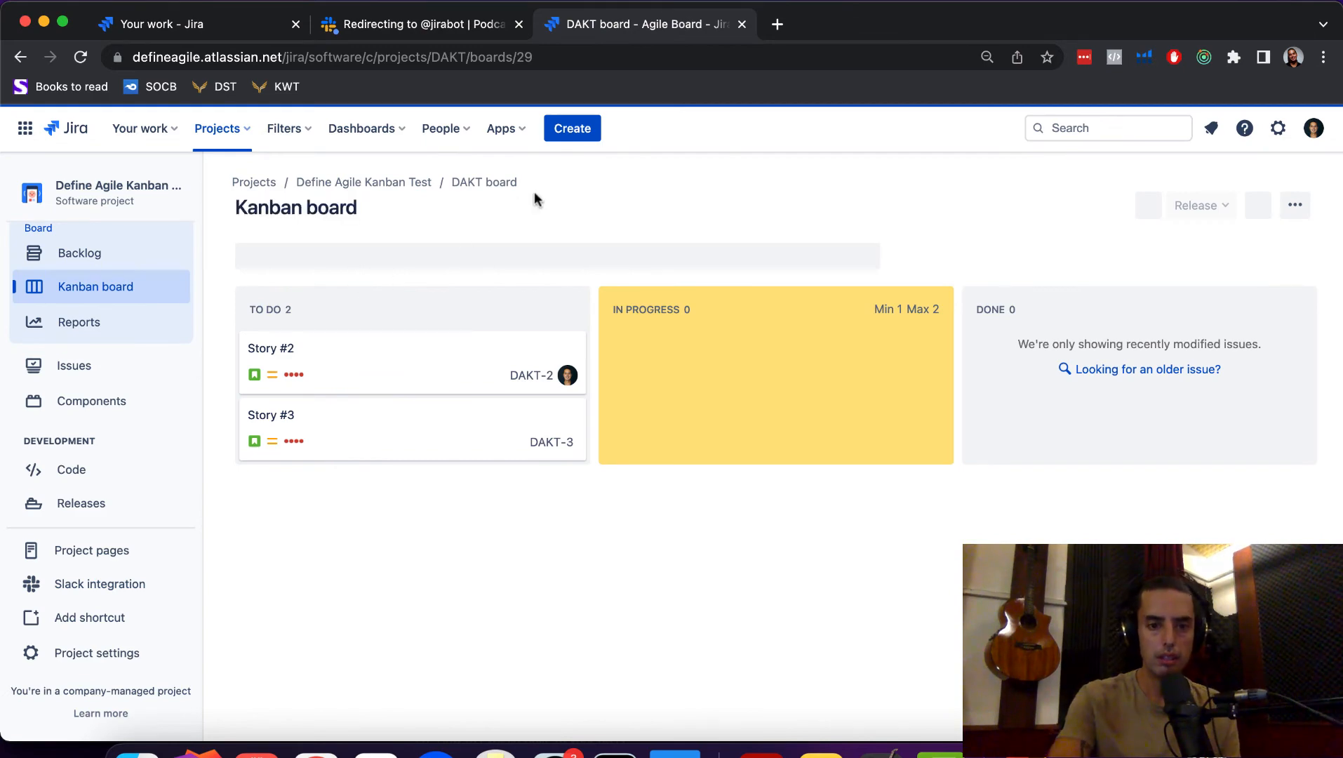
pyautogui.click(574, 129)
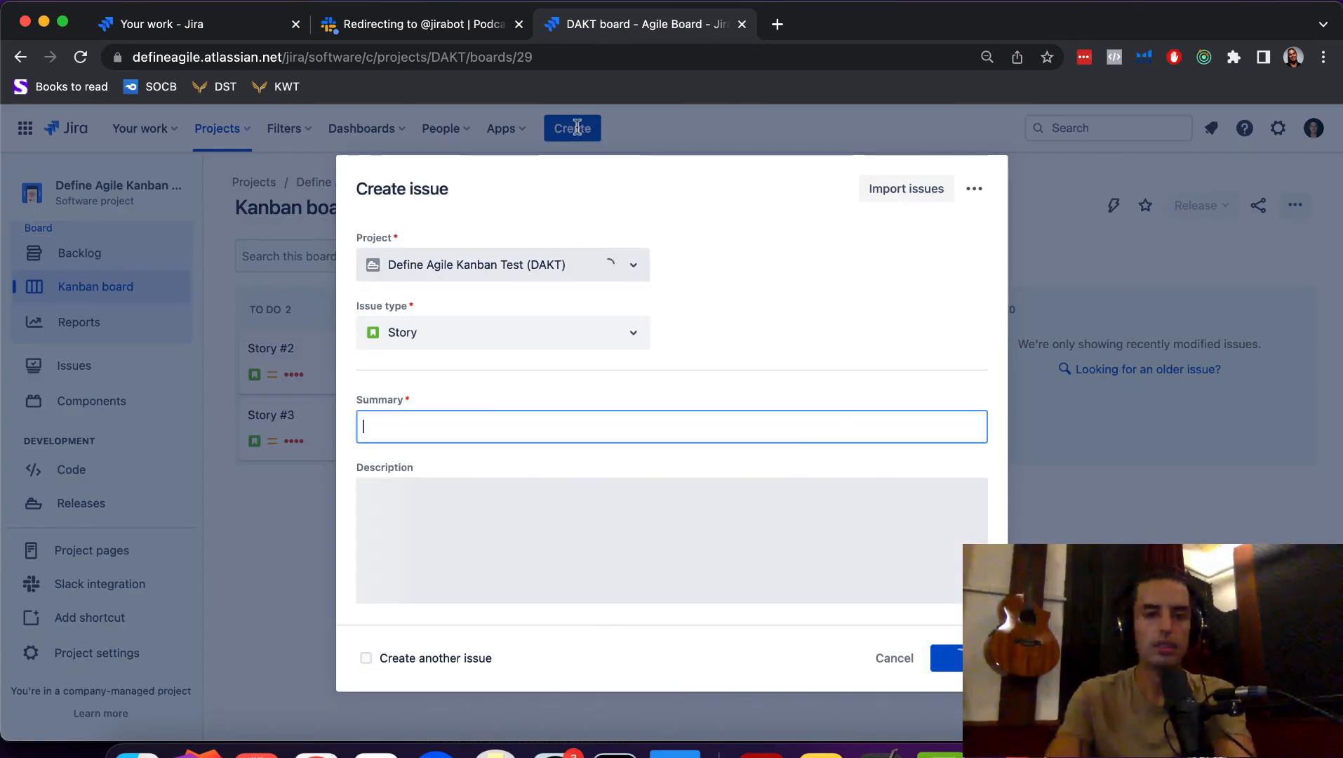
pyautogui.write('Slack T')
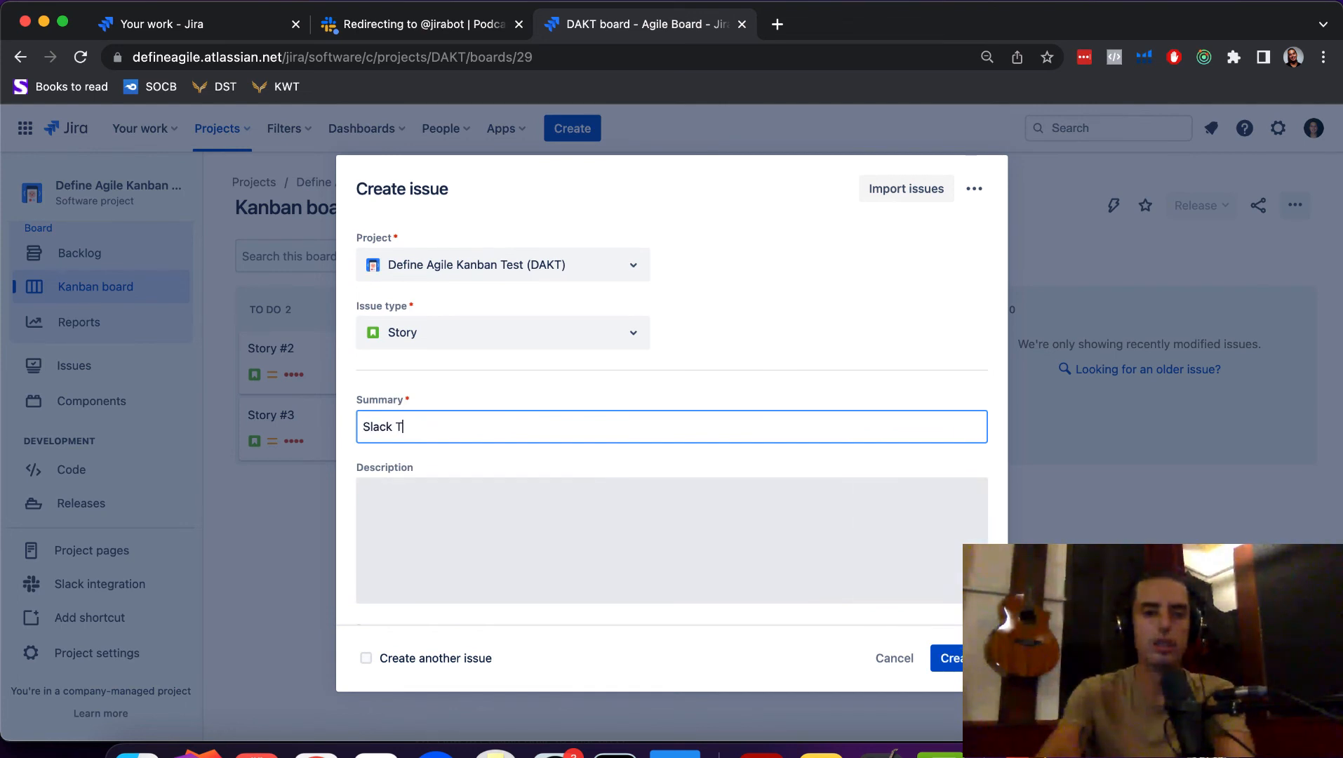
pyautogui.write('est')
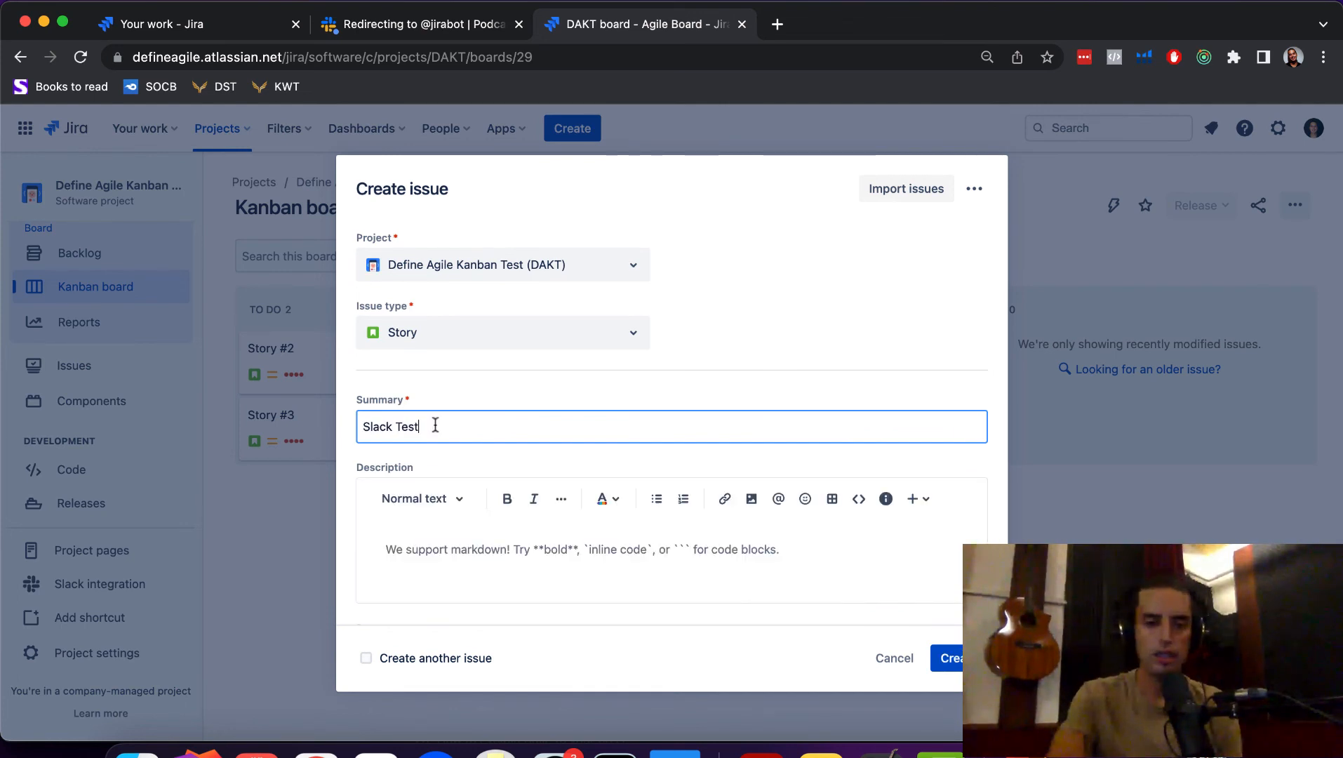
pyautogui.click(951, 660)
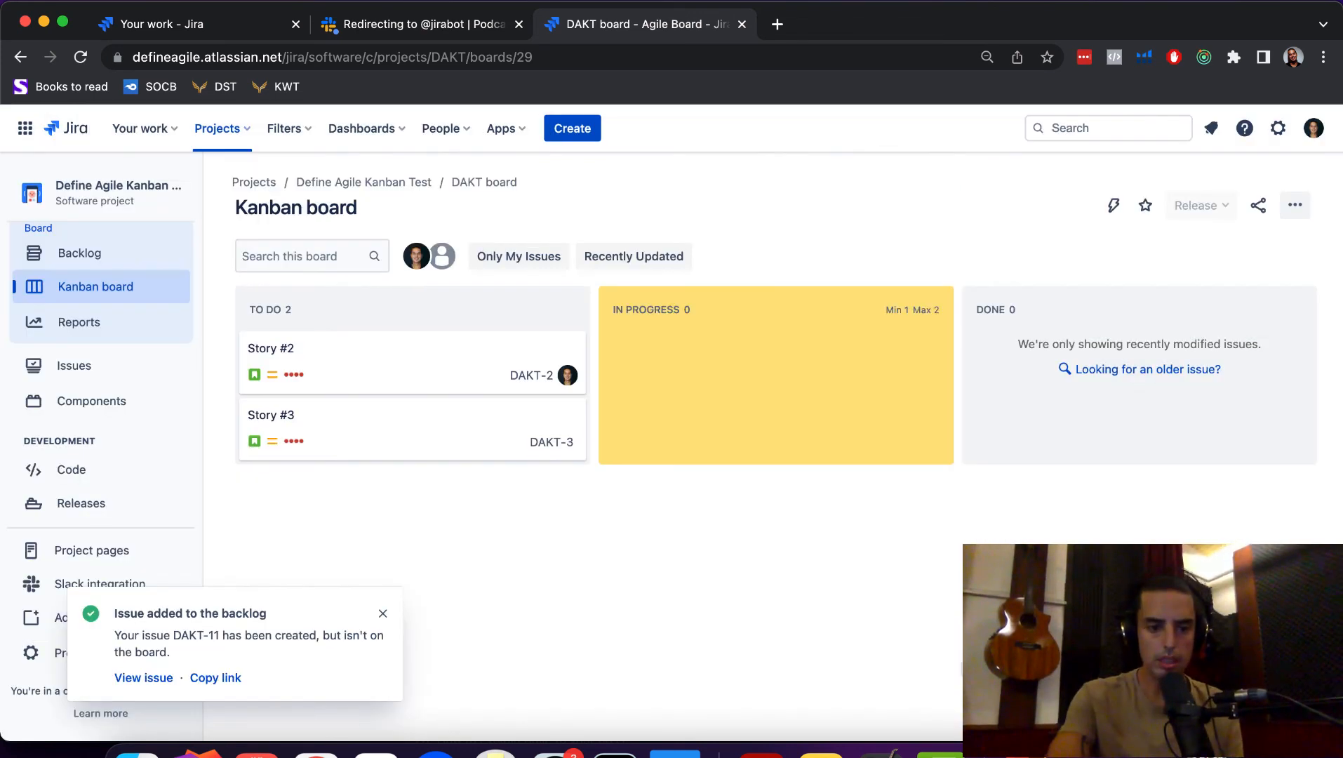
# - Confirm DAKT-11 Slack Test in the DAKT backlog, then view its creation notice in Slack's #jira
pyautogui.click(93, 255)
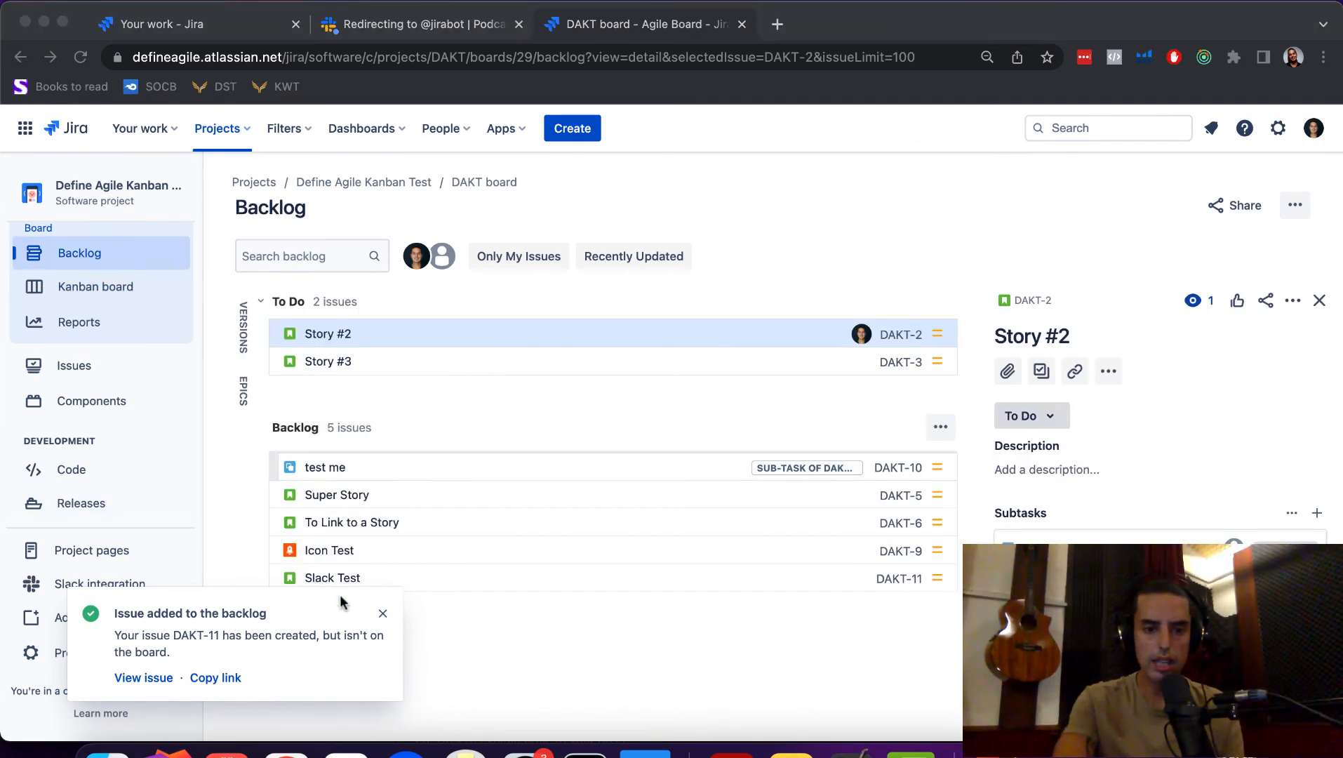
pyautogui.click(340, 748)
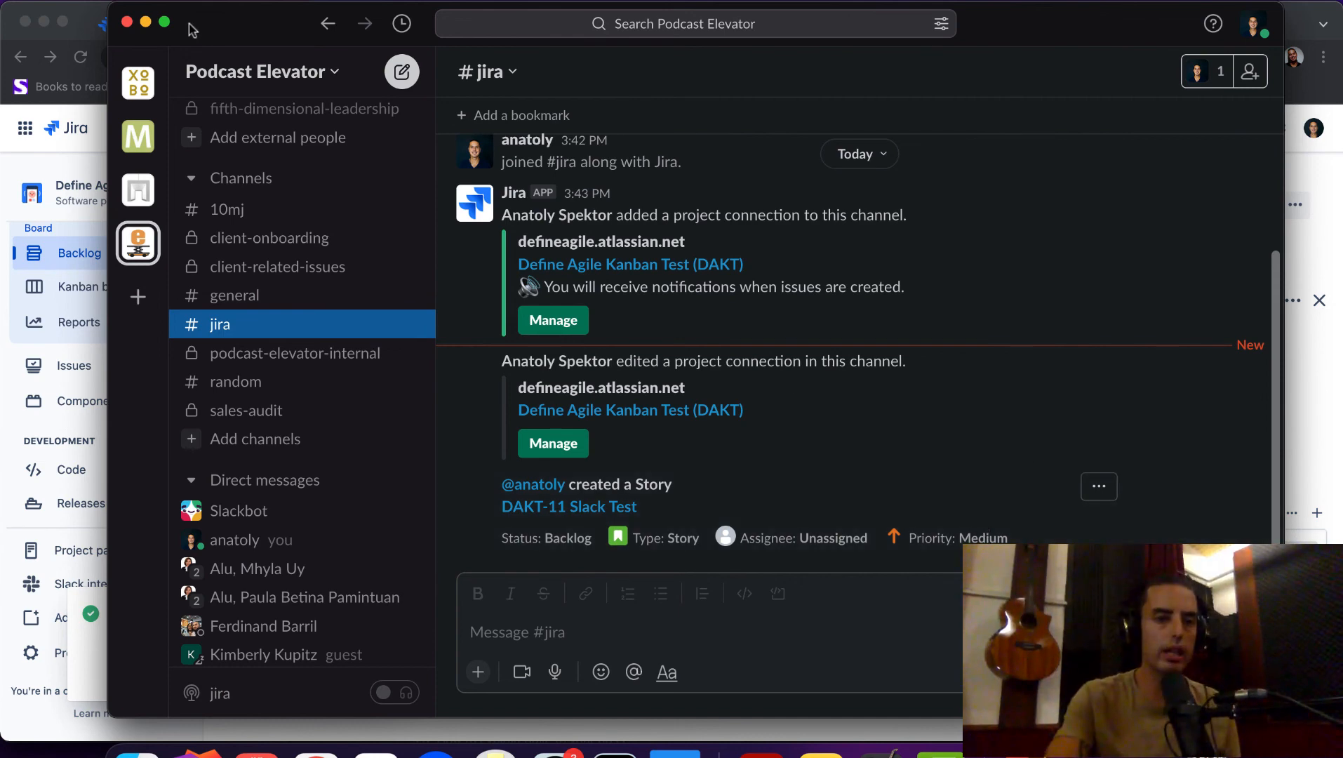
# - Minimize Slack so the Jira DAKT backlog with its five issues shows again
pyautogui.click(146, 22)
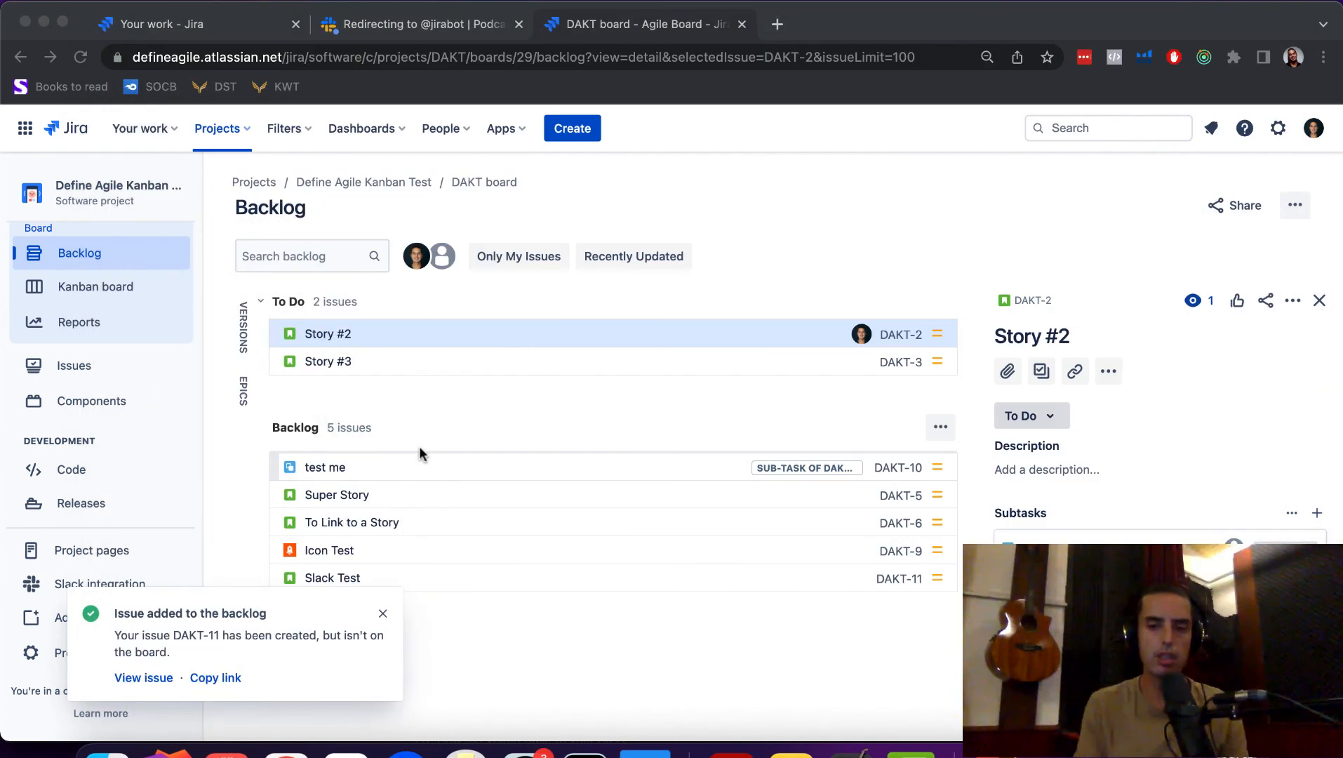